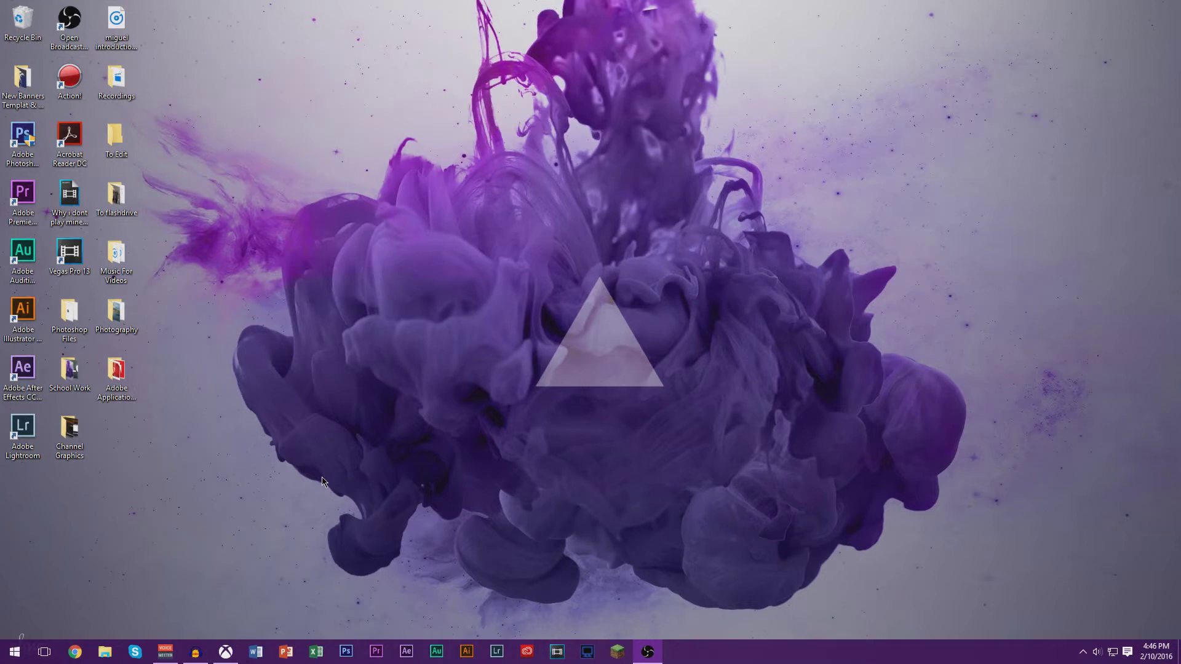
Step: Close the Xbox app window that is already running
{"action": "right_click", "coordinate": [226, 649]}
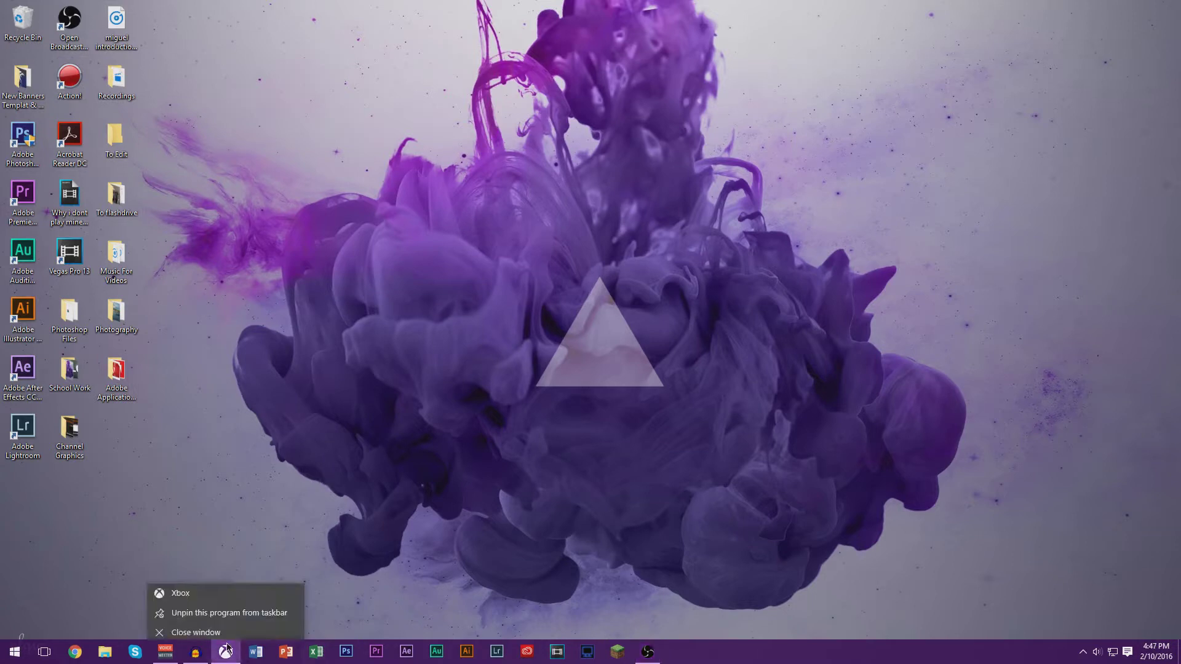
{"action": "left_click", "coordinate": [196, 632]}
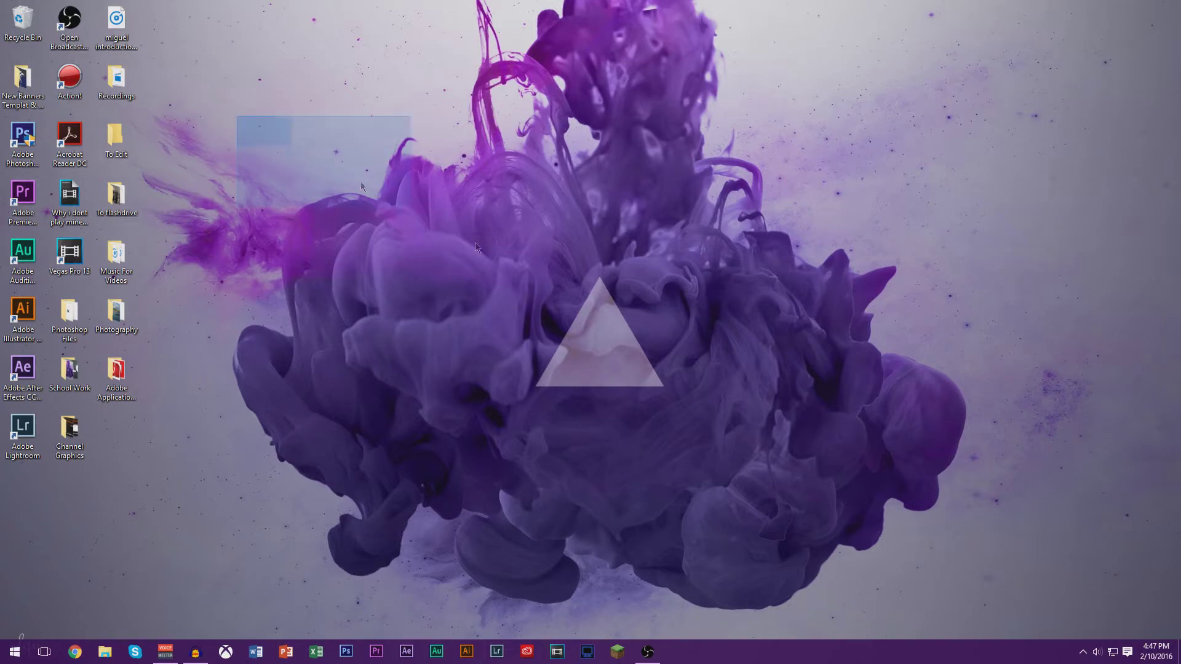
{"action": "left_click_drag", "start_coordinate": [476, 248], "coordinate": [928, 530]}
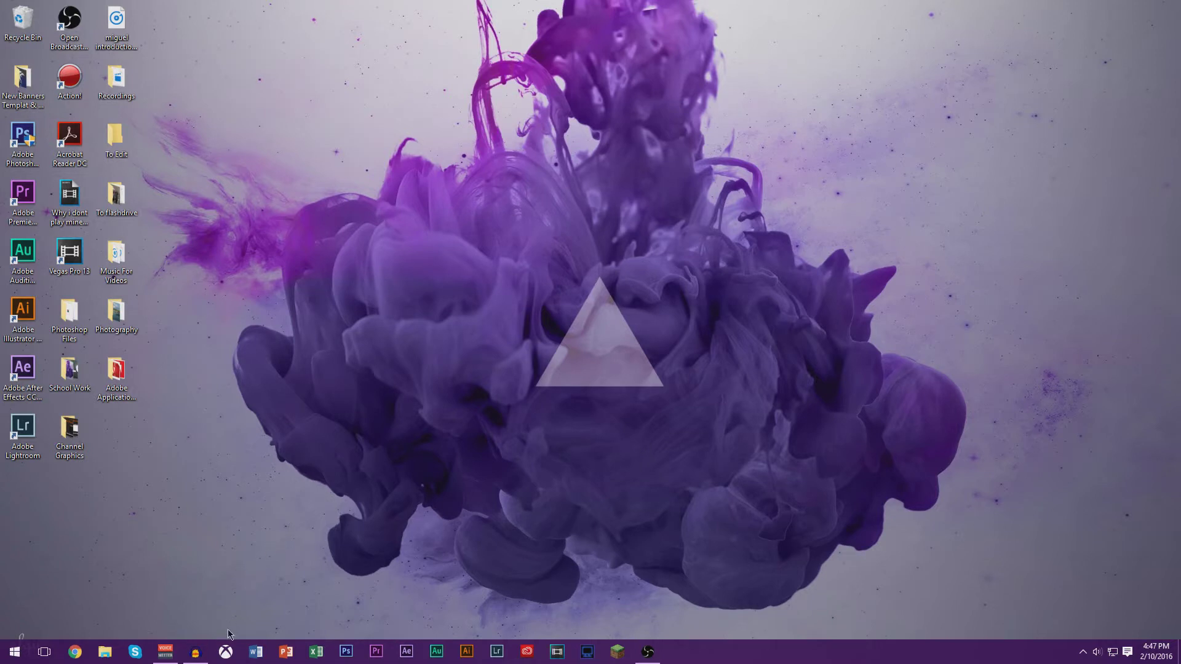
Step: Search the computer for "xbox" and launch the Xbox app
{"action": "left_click", "coordinate": [14, 651]}
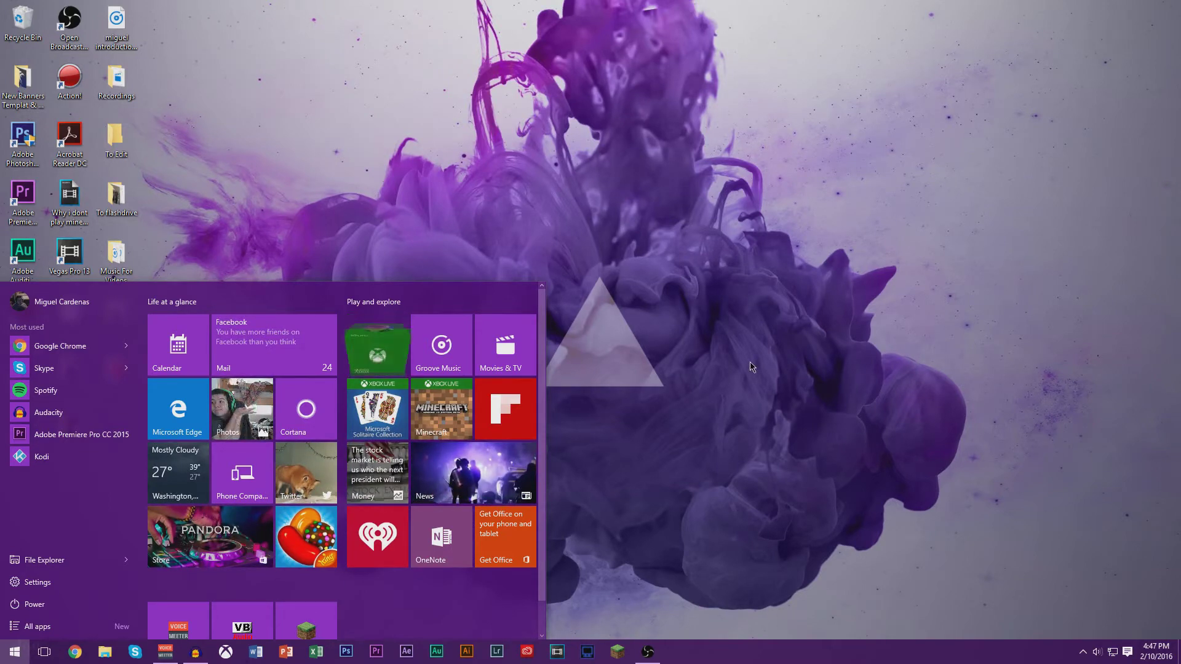
{"action": "key", "text": "super"}
{"action": "key", "text": "super"}
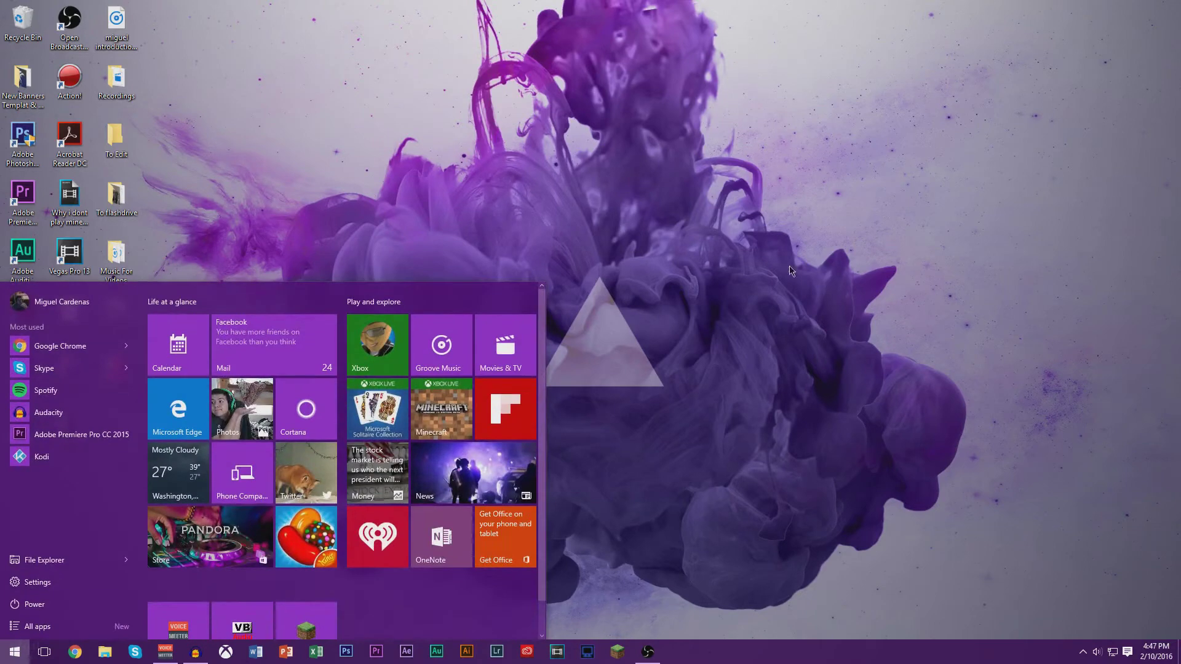
{"action": "type", "text": "xbox"}
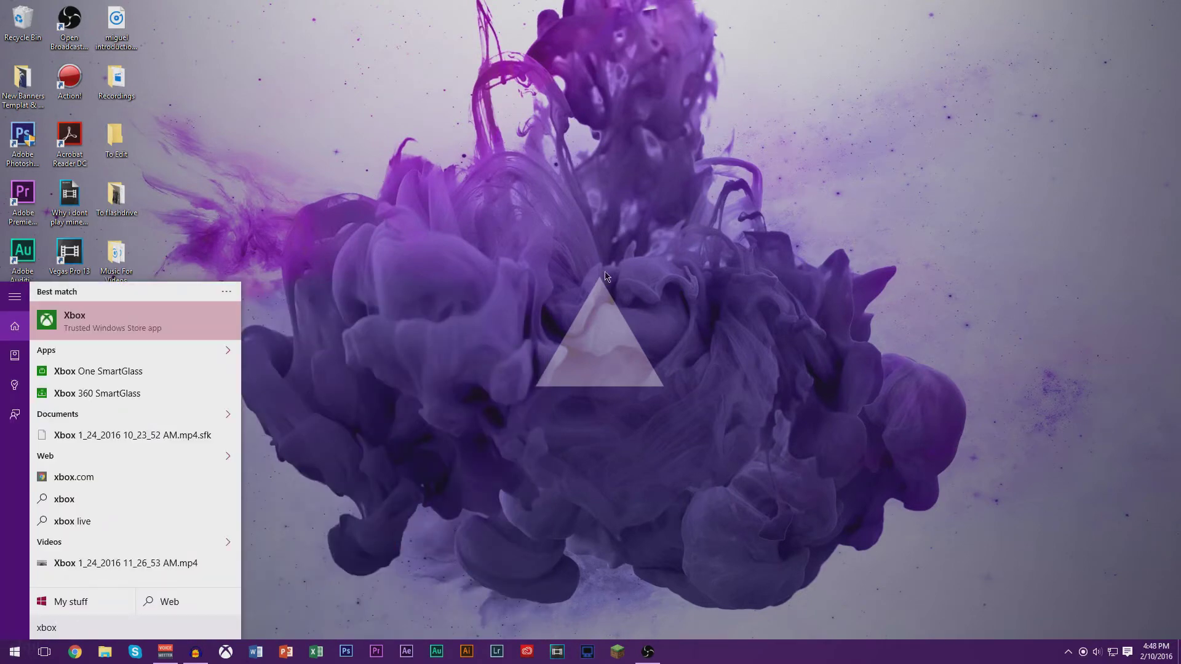
{"action": "key", "text": "Return"}
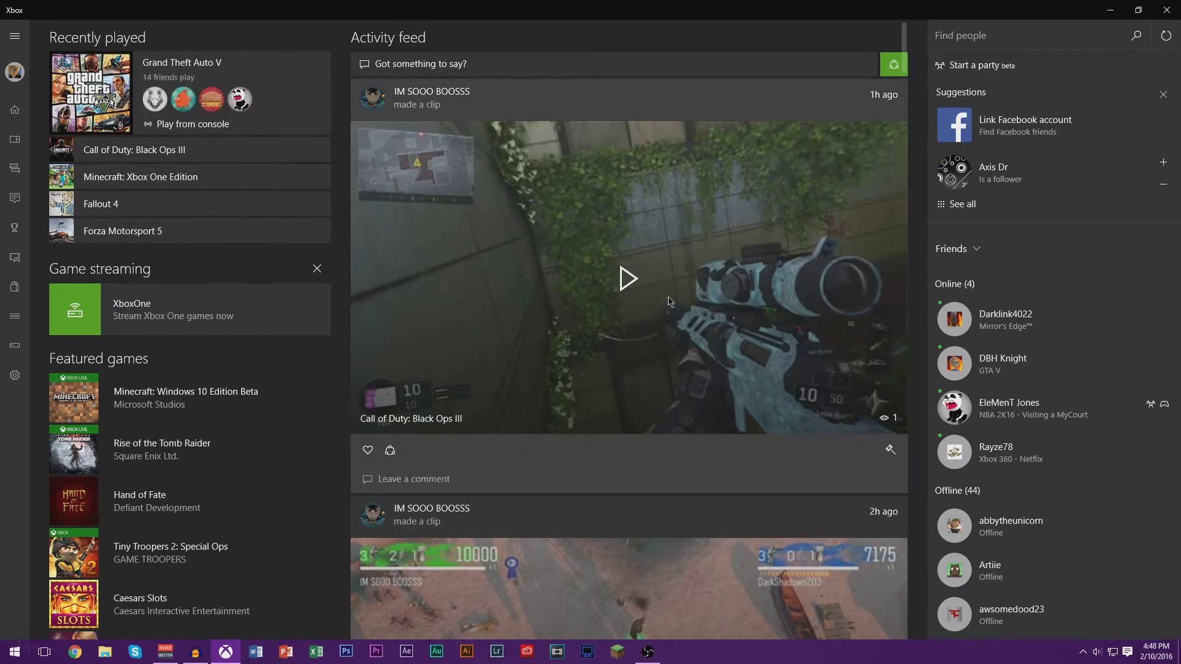
Step: Open the Xbox app settings and display the Game DVR options
{"action": "left_click", "coordinate": [15, 374]}
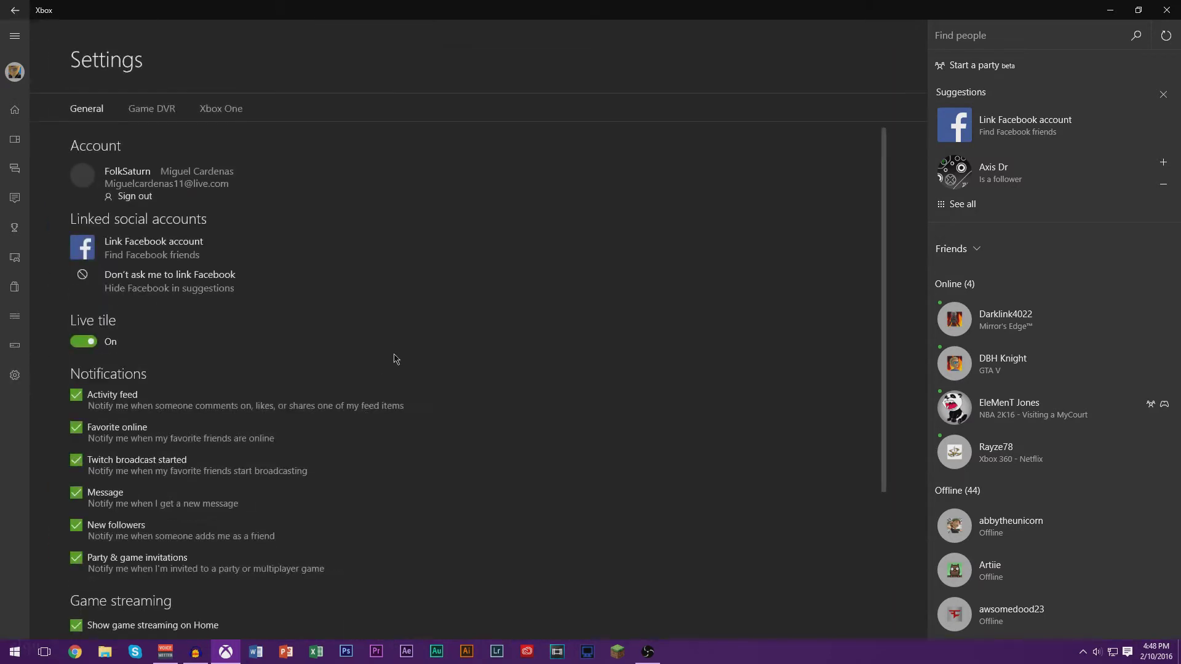
{"action": "left_click", "coordinate": [212, 110]}
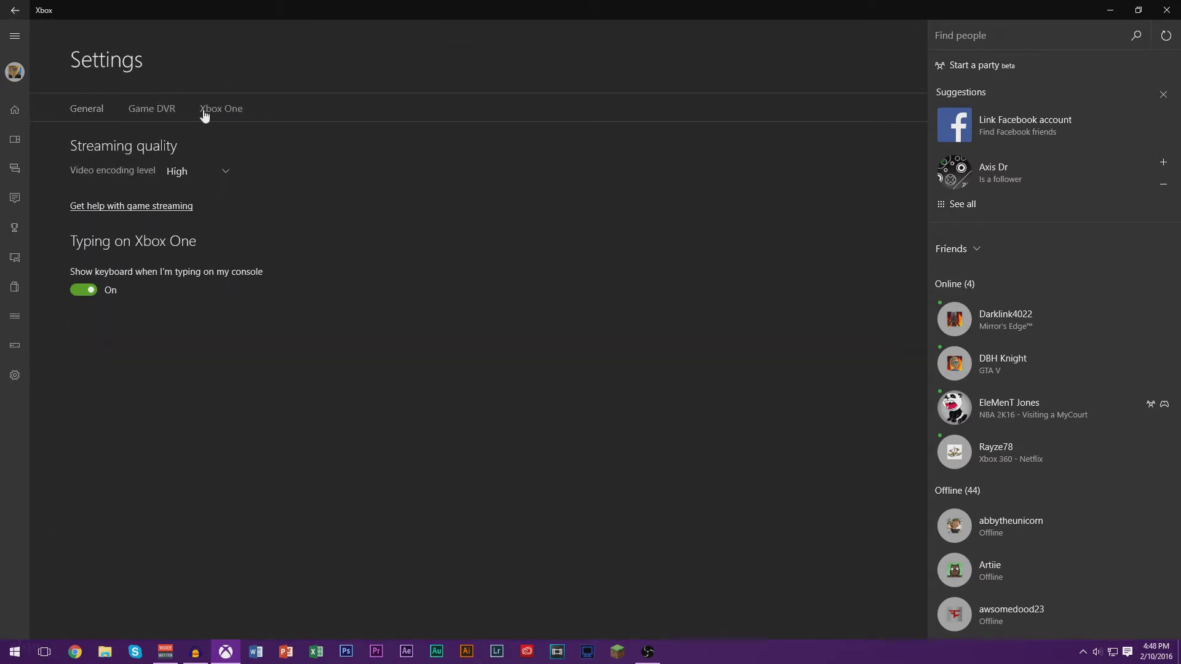
{"action": "left_click", "coordinate": [158, 117]}
{"action": "left_click", "coordinate": [210, 111]}
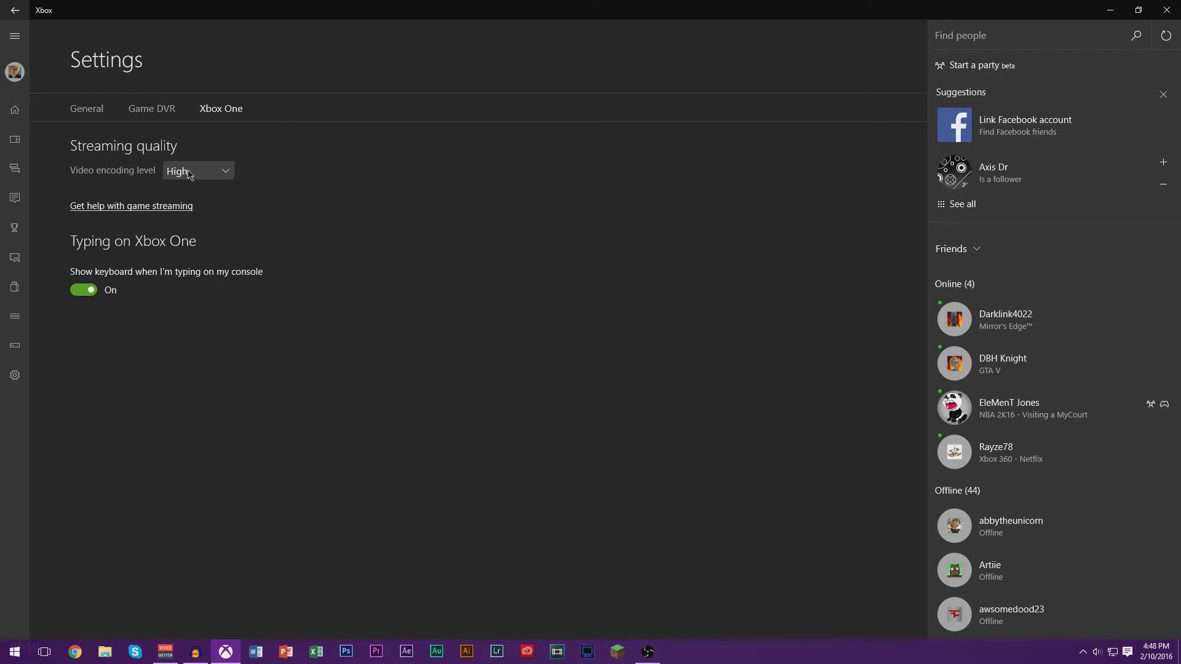
{"action": "left_click", "coordinate": [176, 118]}
Step: Set the Game DVR video quality to High under Video encoding
{"action": "scroll", "coordinate": [382, 278], "scroll_direction": "down", "scroll_amount": 3}
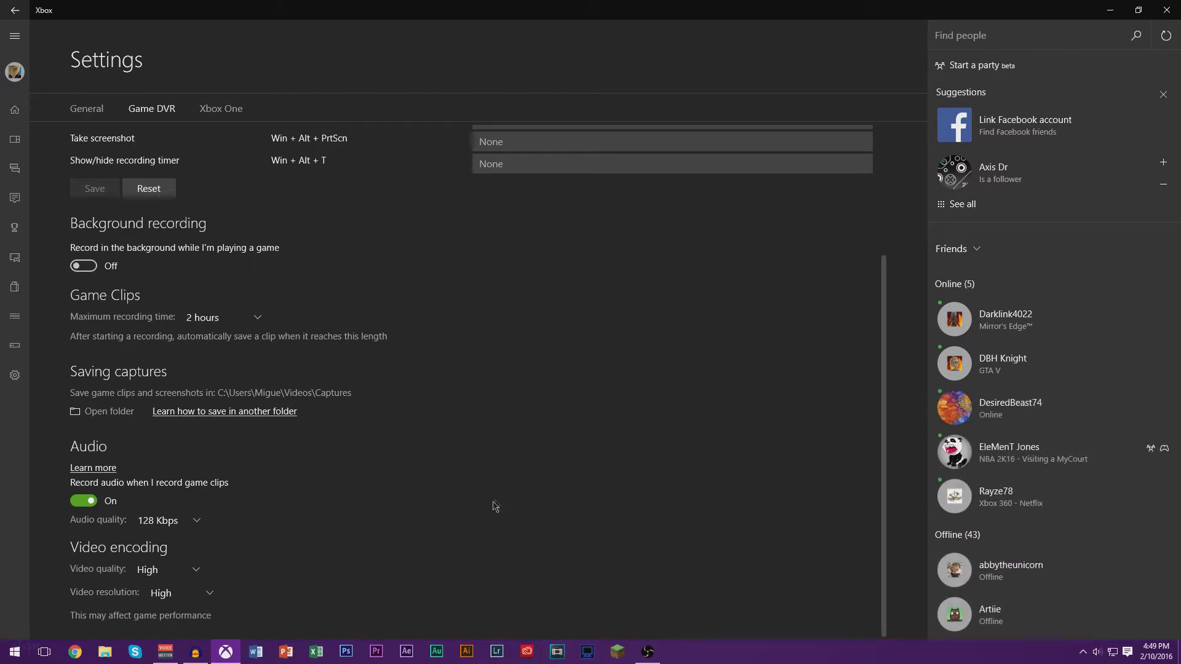
{"action": "left_click", "coordinate": [158, 578]}
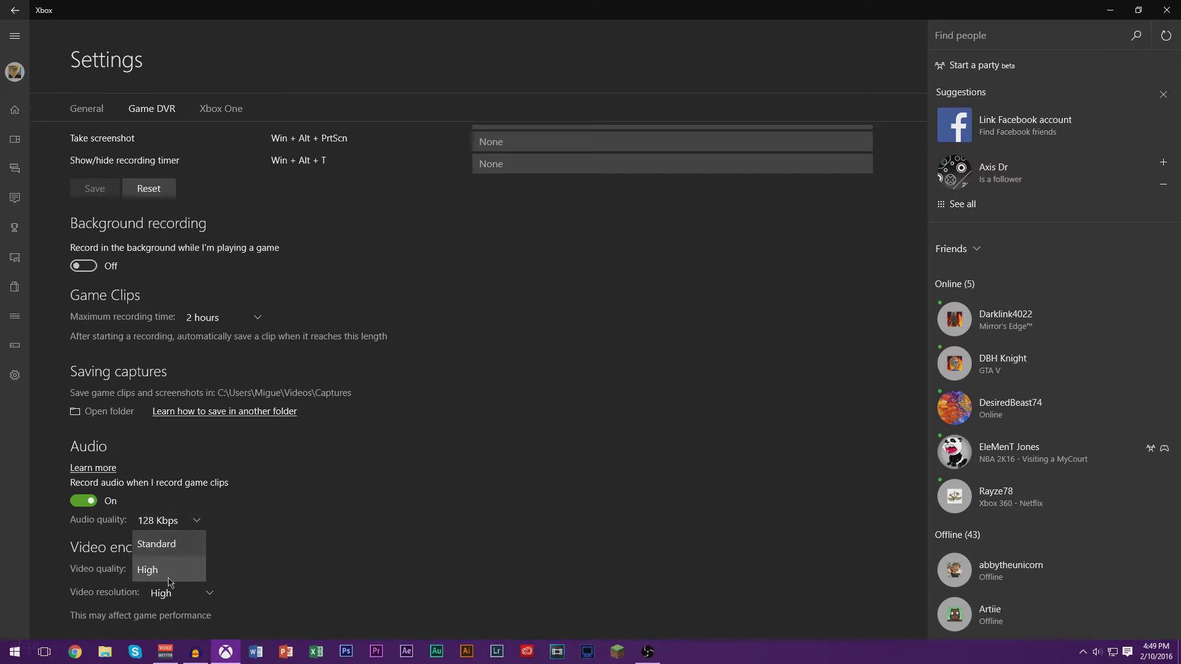
{"action": "left_click", "coordinate": [172, 578]}
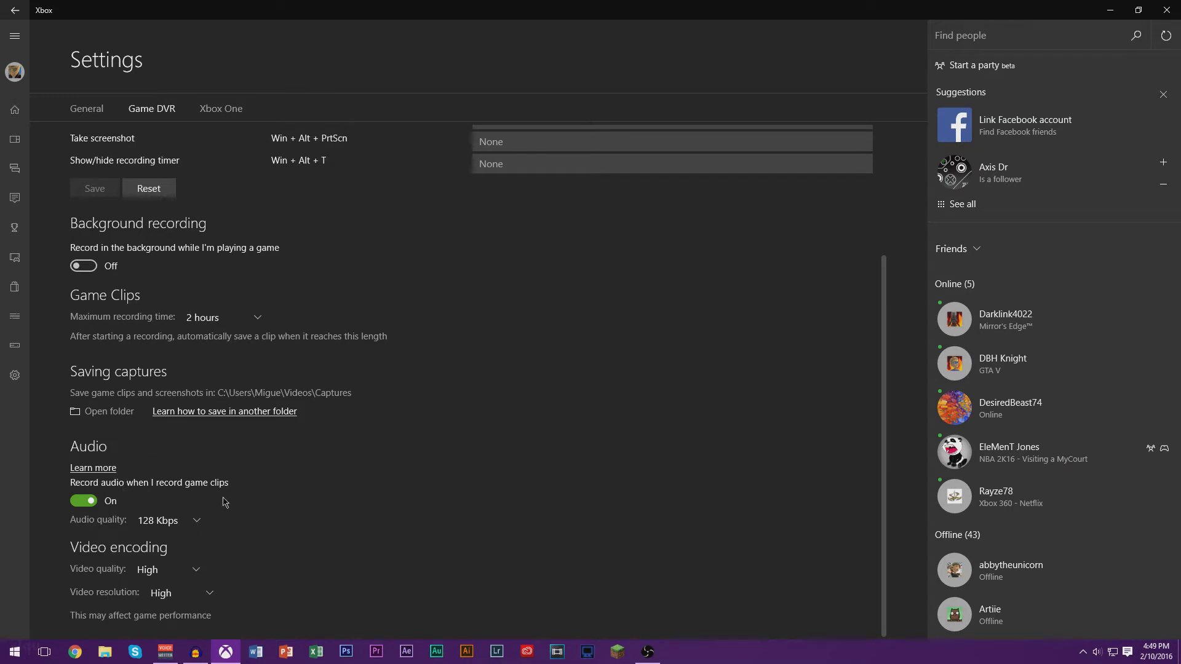
Step: Review the Game DVR keyboard shortcuts and the Xbox One streaming quality settings
{"action": "scroll", "coordinate": [224, 502], "scroll_direction": "up", "scroll_amount": 3}
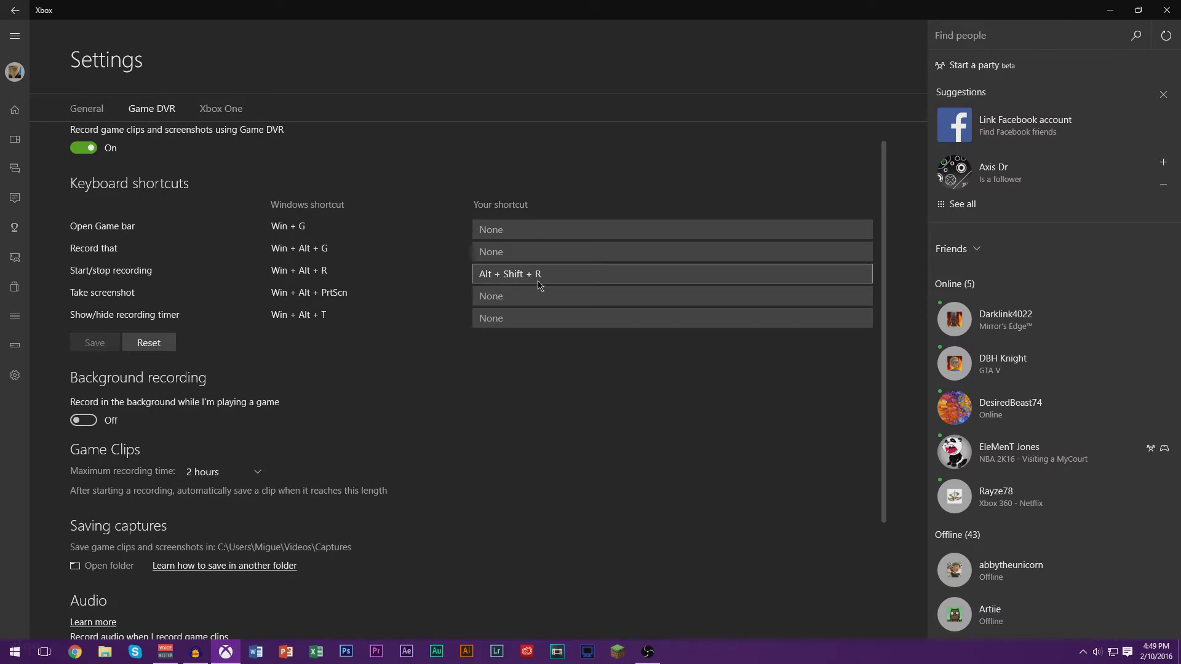
{"action": "scroll", "coordinate": [538, 284], "scroll_direction": "up", "scroll_amount": 1}
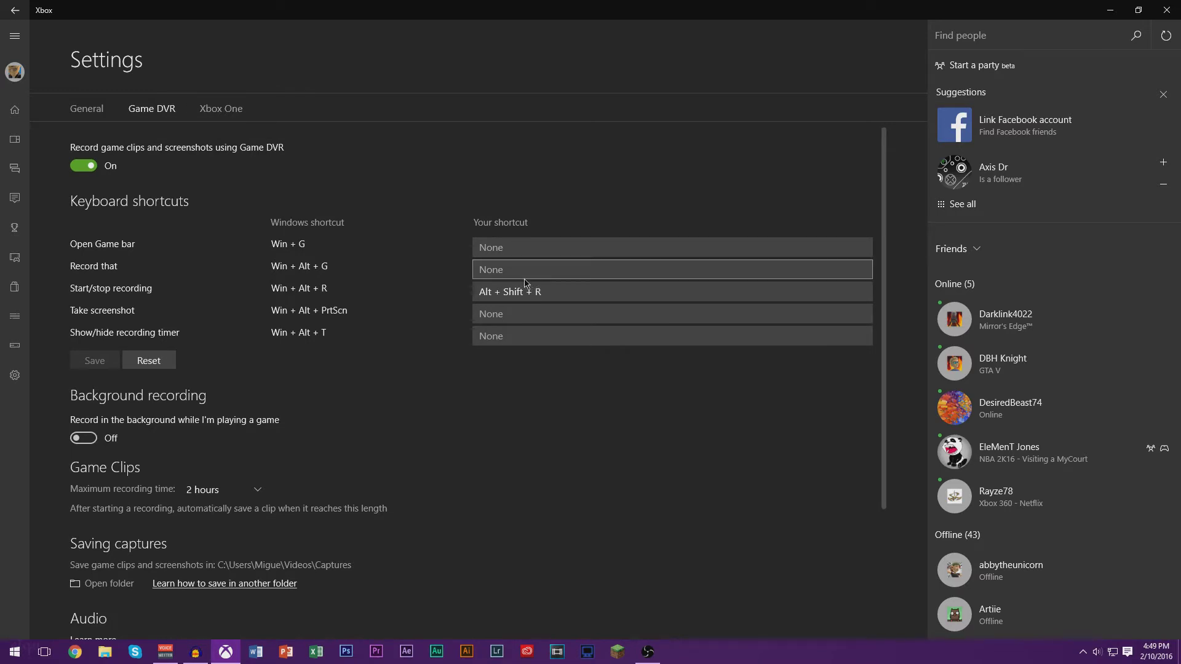
{"action": "left_click", "coordinate": [239, 108]}
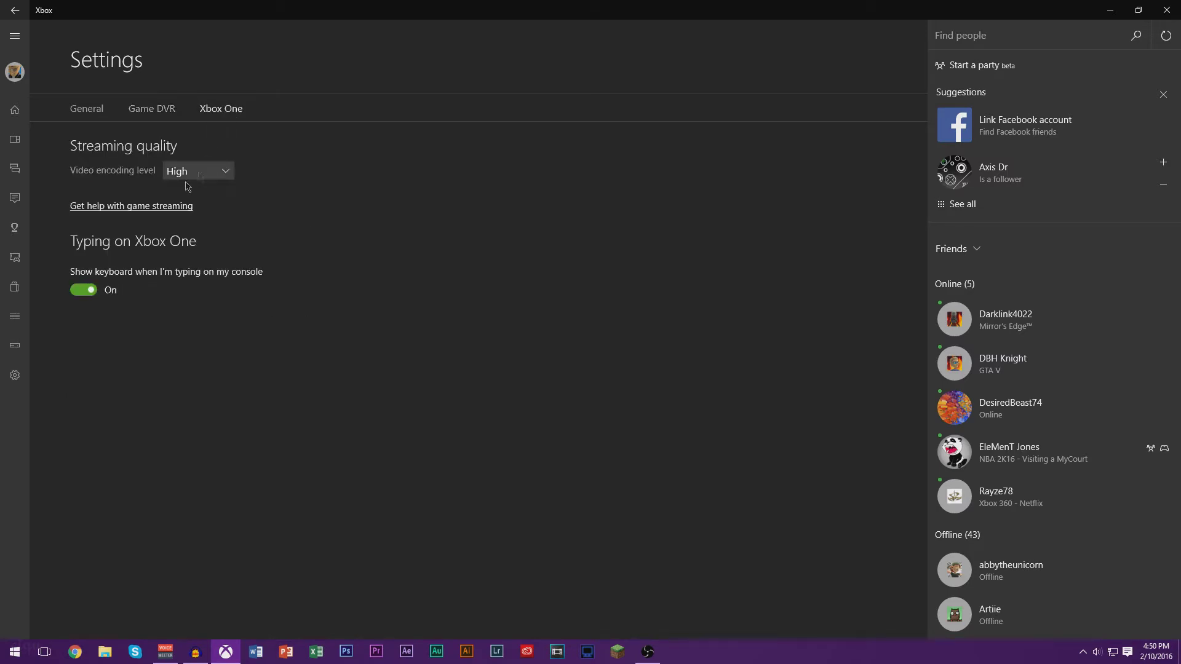
Step: Go to the Xbox One connection page and check the Add a device dialog for available consoles
{"action": "left_click", "coordinate": [26, 349]}
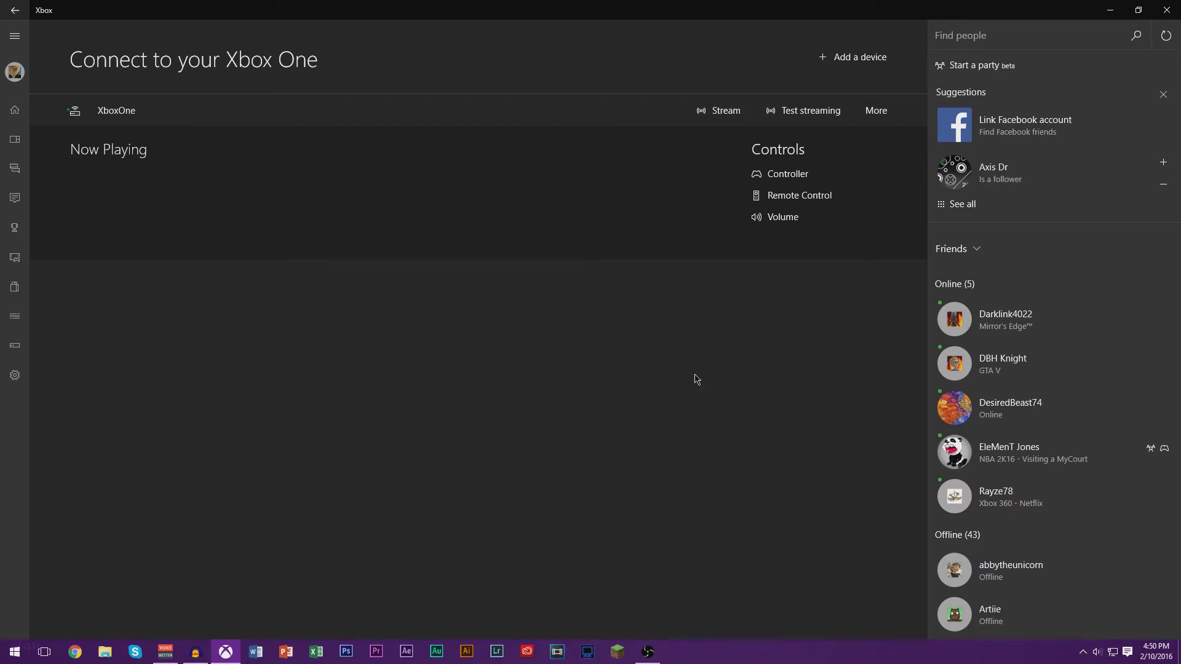
{"action": "left_click", "coordinate": [857, 60]}
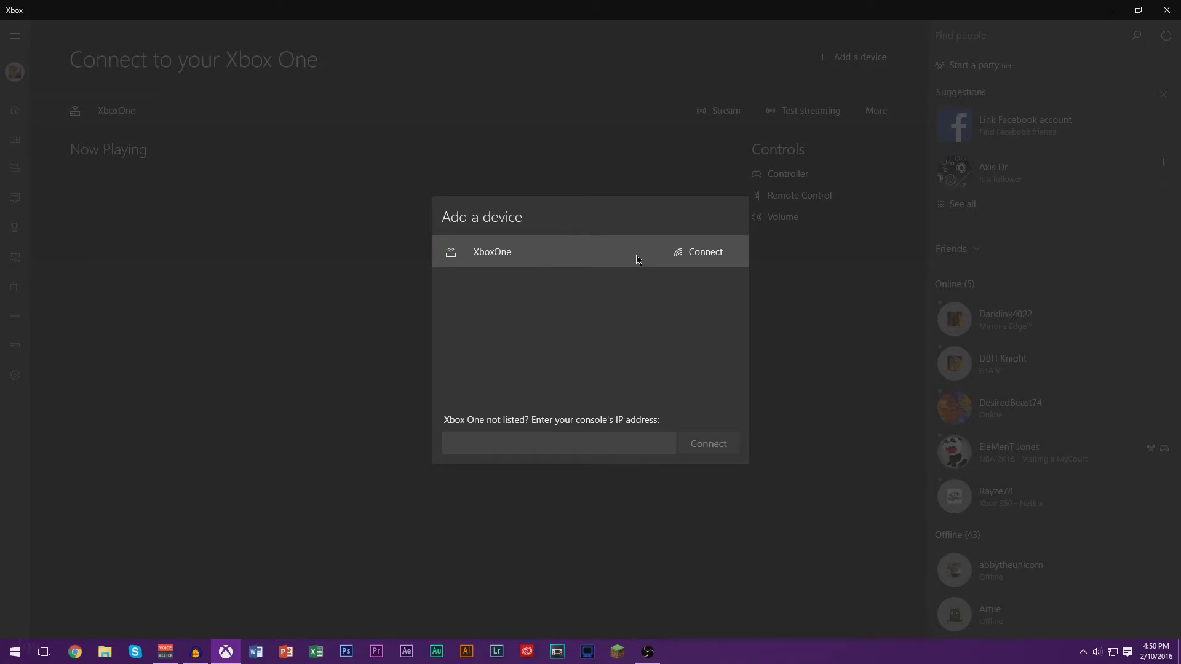
{"action": "left_click", "coordinate": [799, 378]}
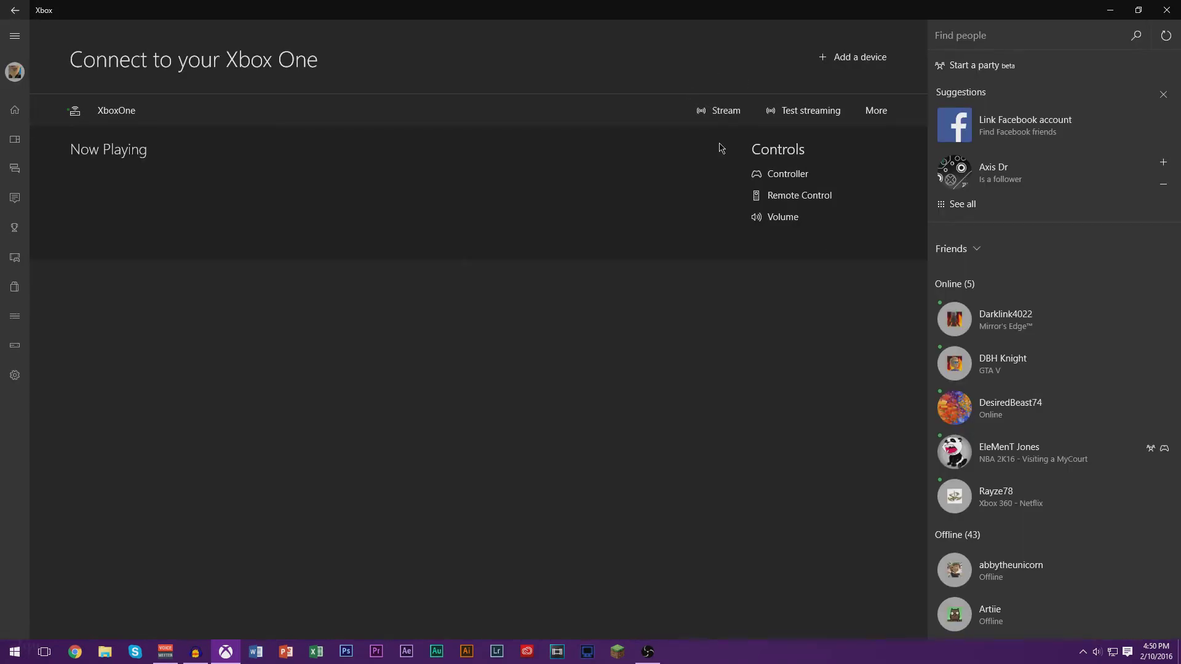
{"action": "left_click", "coordinate": [834, 59]}
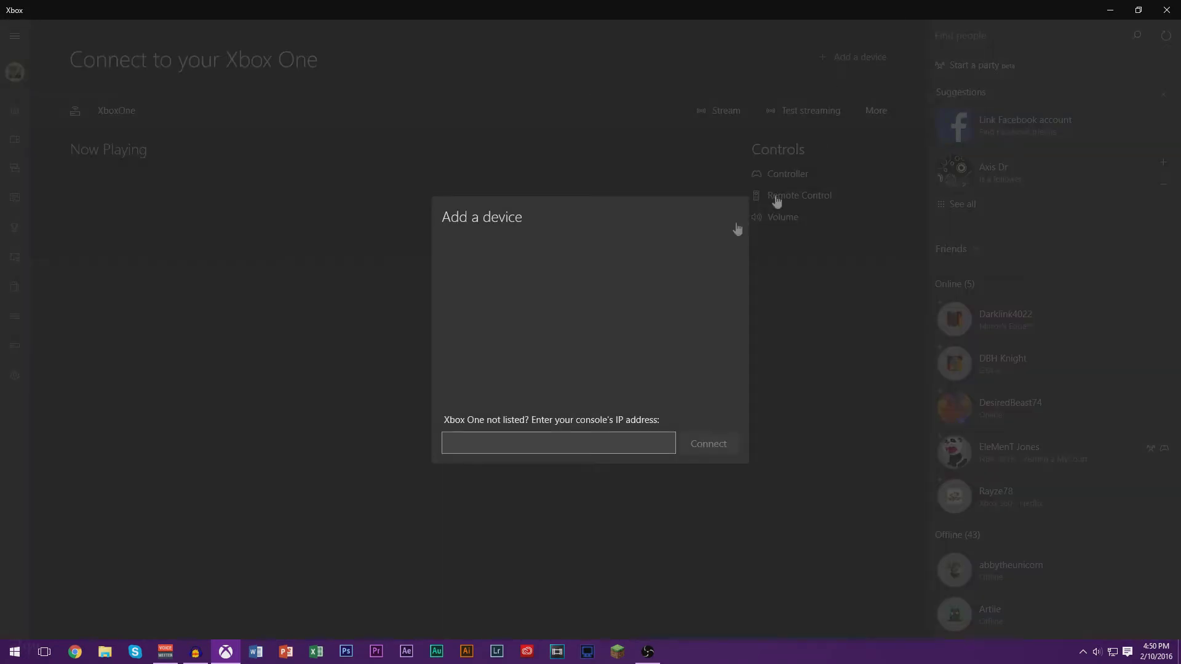
{"action": "left_click", "coordinate": [836, 355]}
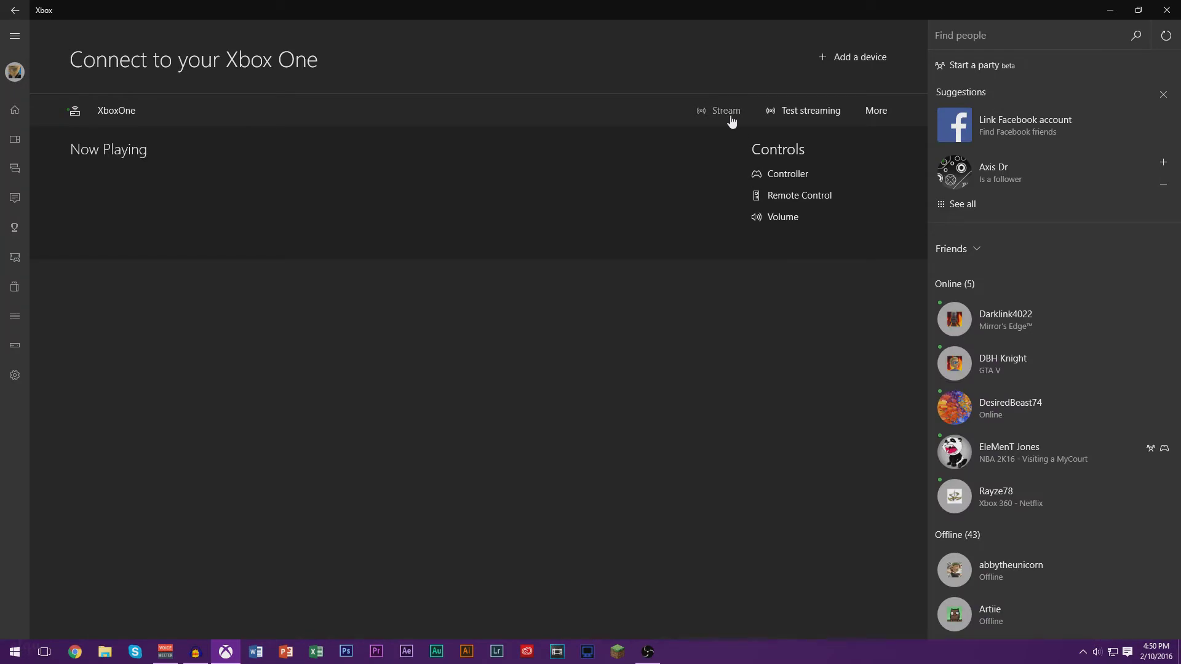
Step: Start streaming from the XboxOne console, continue past the controller prompt, and start recording the stream with the Game bar
{"action": "left_click", "coordinate": [728, 112]}
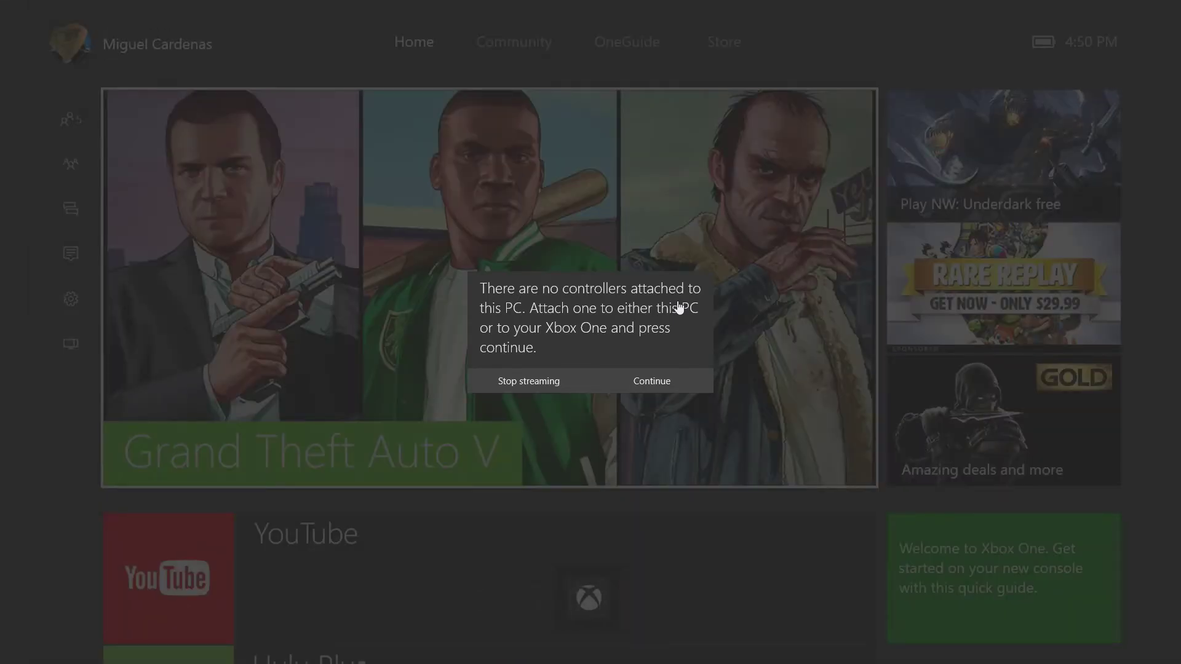
{"action": "left_click", "coordinate": [681, 382]}
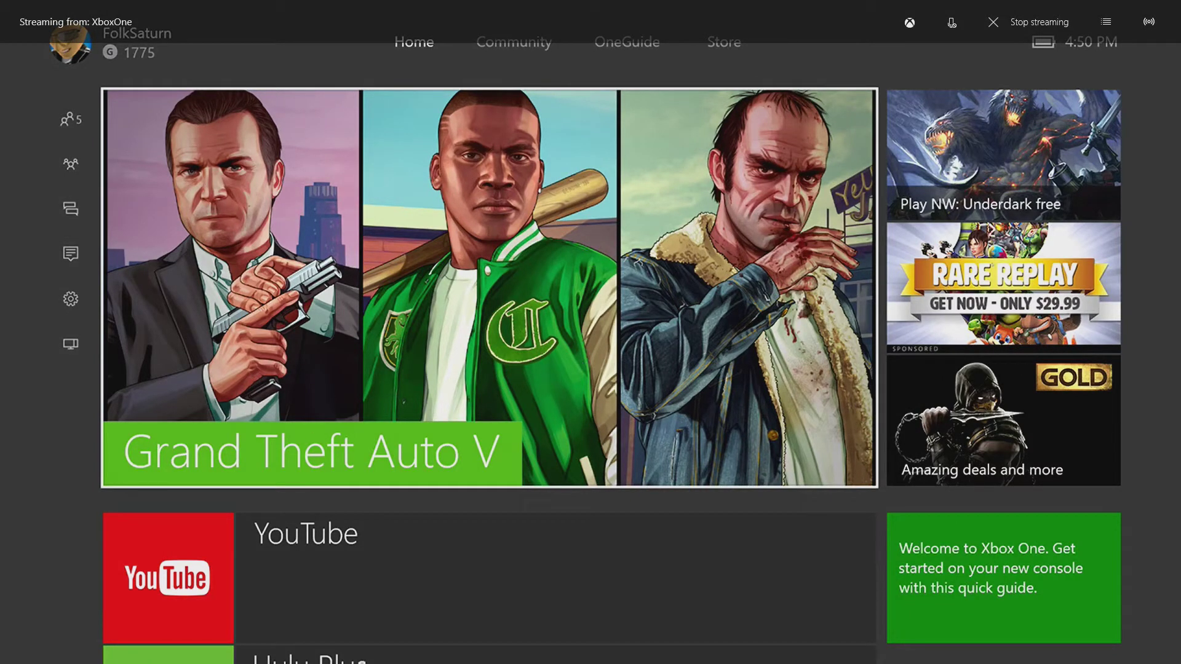
{"action": "key", "text": "Down"}
{"action": "key", "text": "Up"}
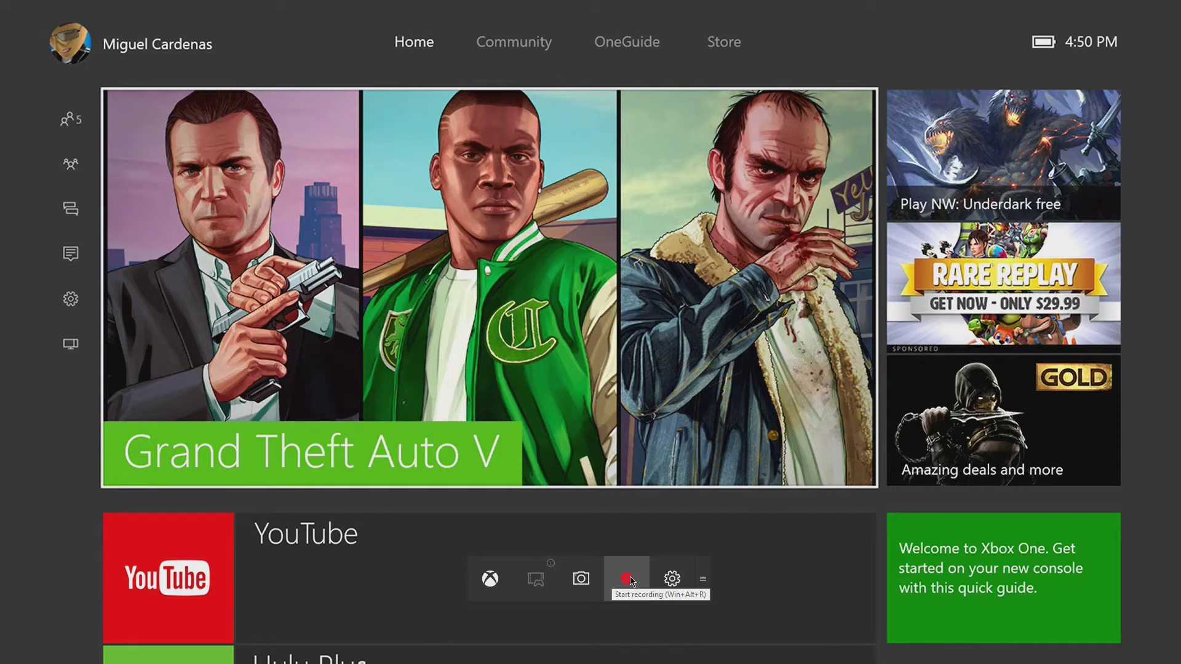
{"action": "left_click", "coordinate": [628, 580]}
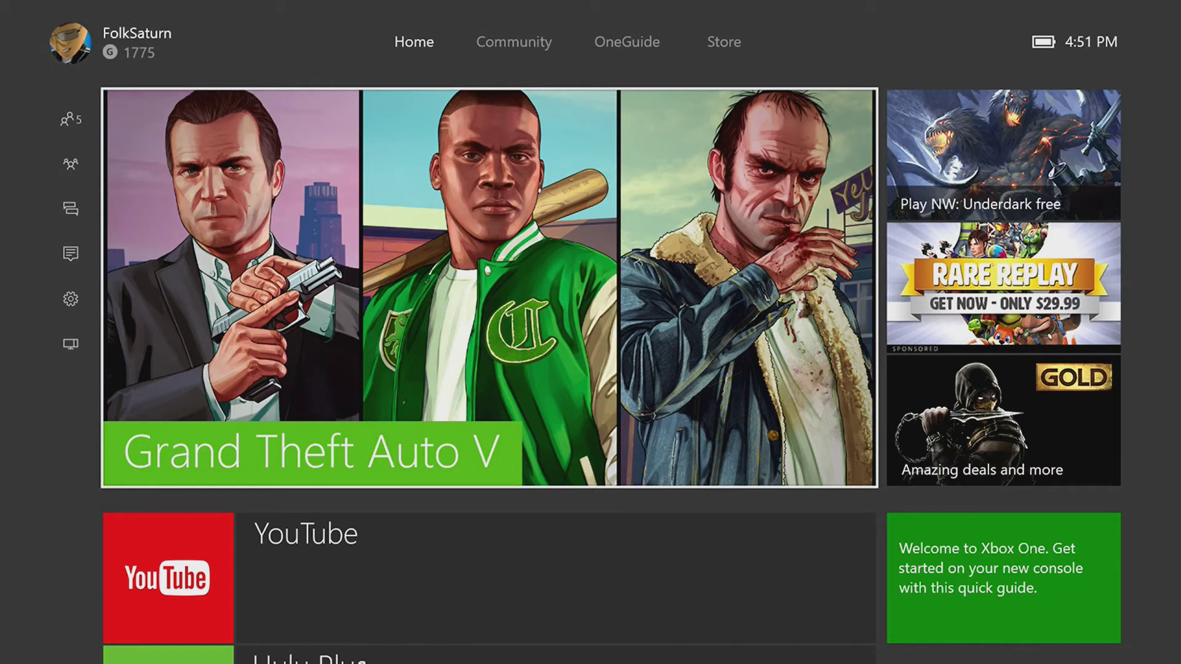
Step: Set the streaming quality of the running console stream to Very high
{"action": "mouse_move", "coordinate": [1009, 108]}
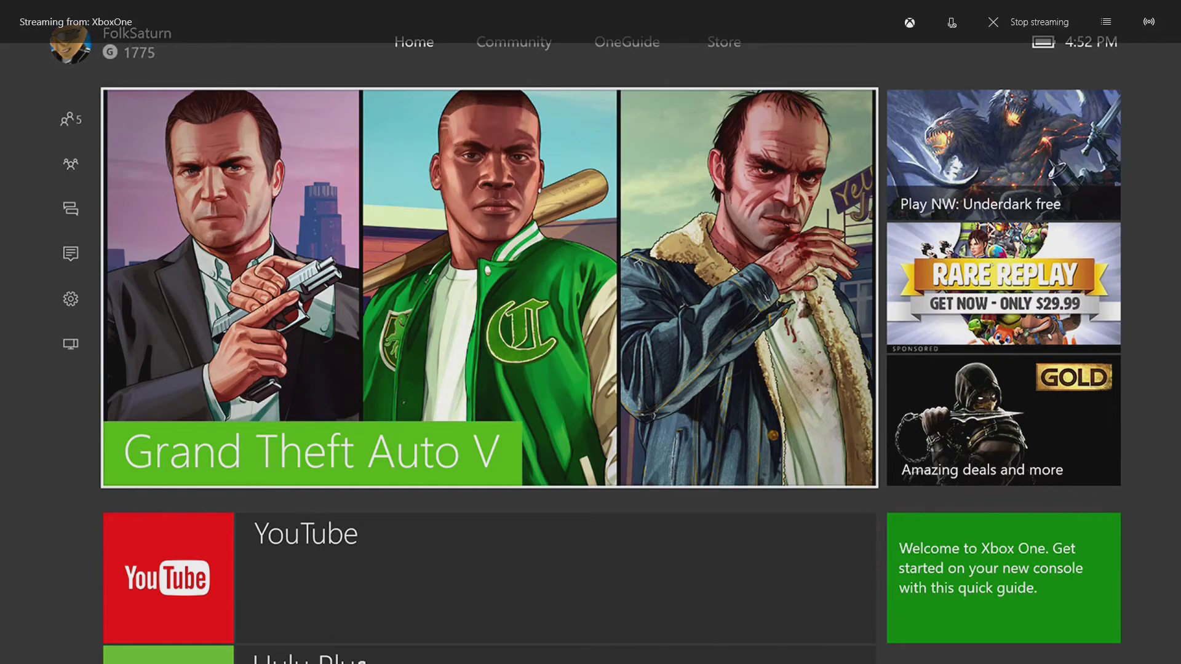
{"action": "key", "text": "Down"}
{"action": "key", "text": "Up"}
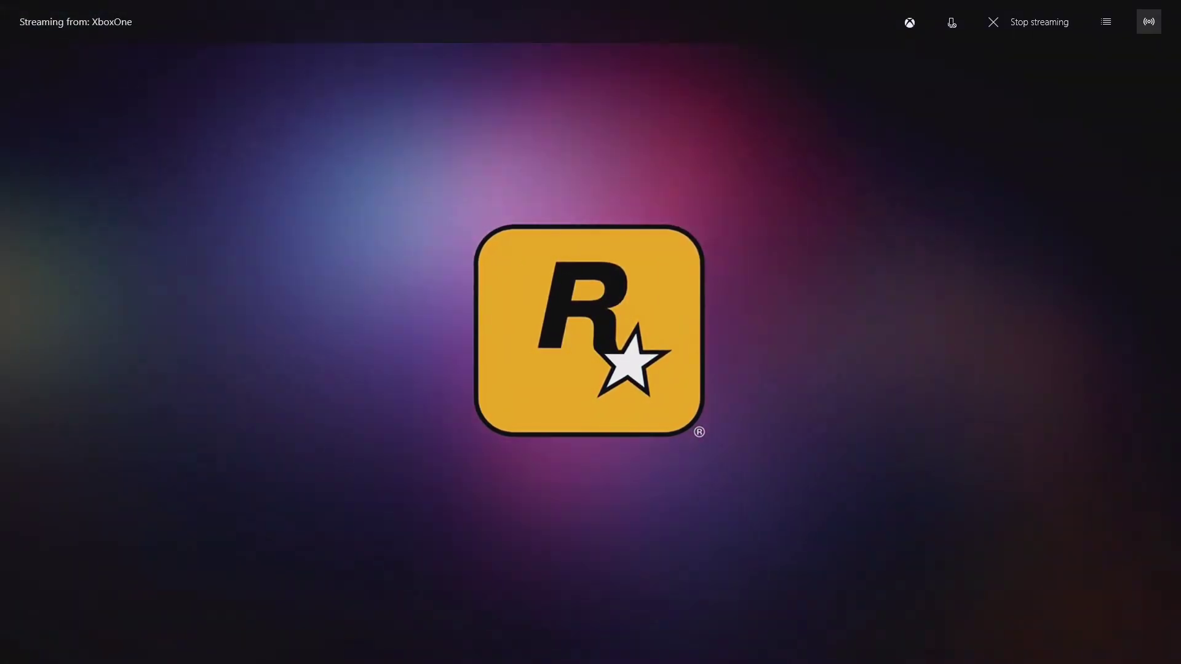
{"action": "left_click", "coordinate": [1148, 22]}
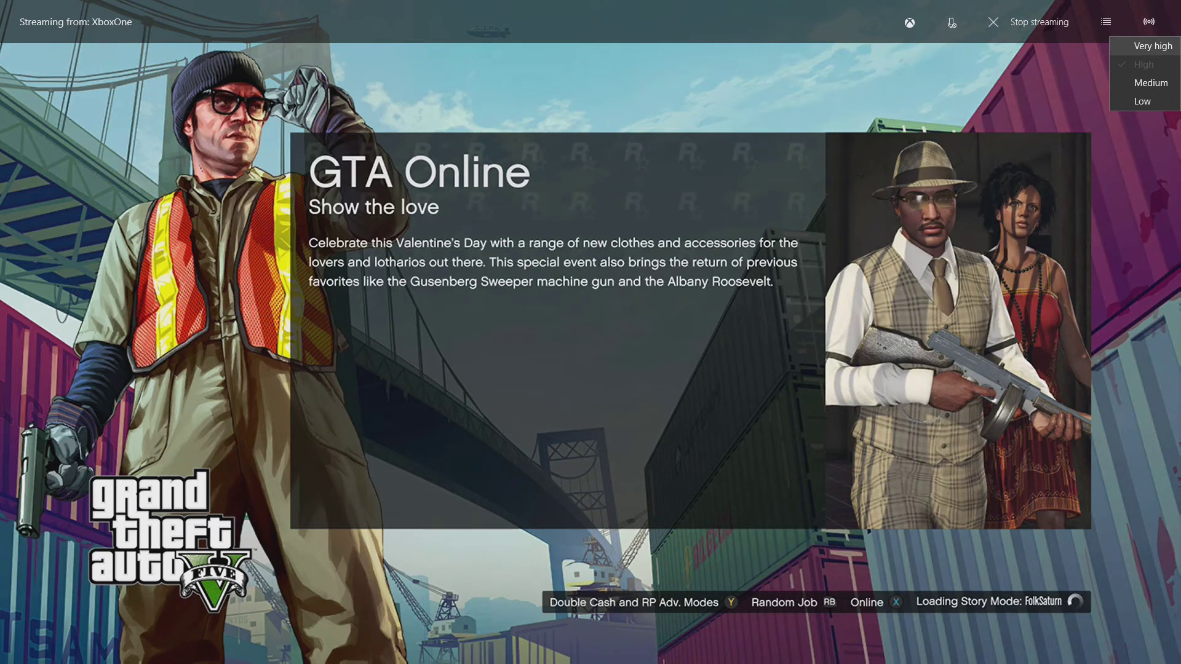
{"action": "left_click", "coordinate": [1153, 46]}
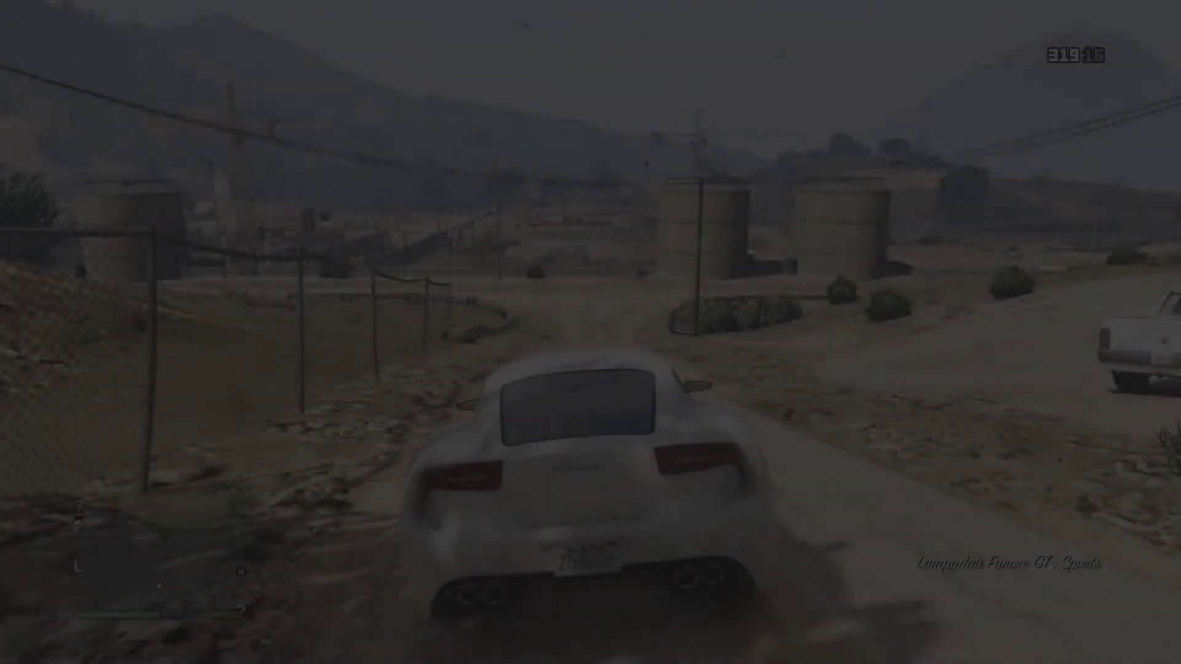
{"action": "key", "text": "w"}
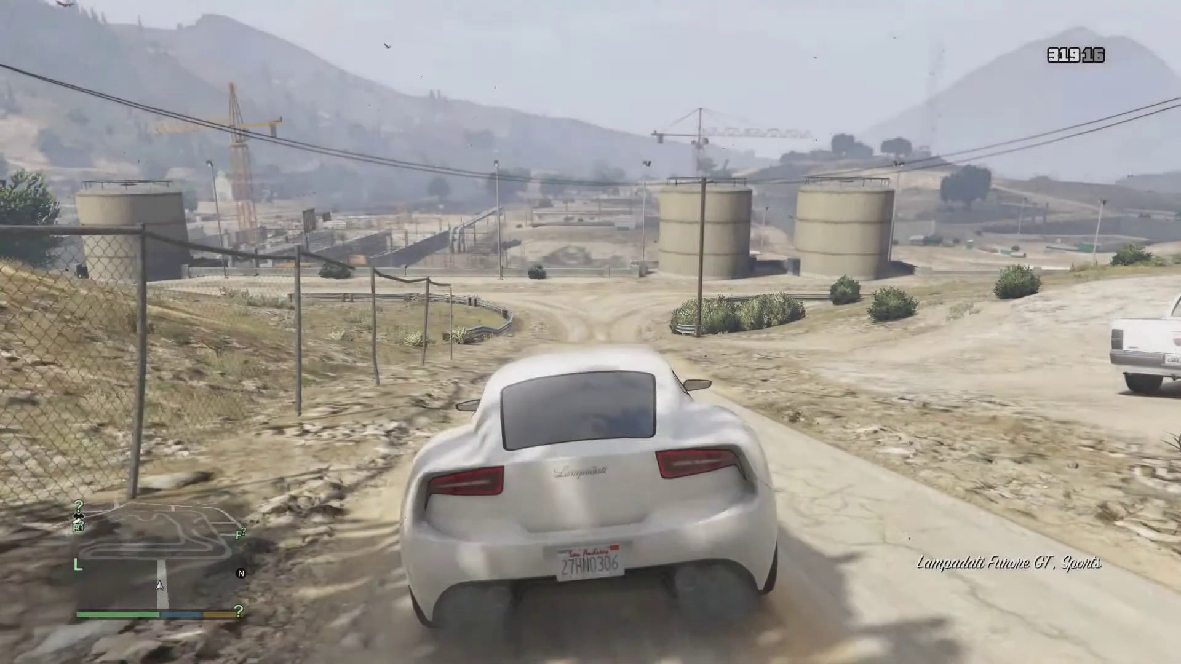
{"action": "key", "text": "c"}
{"action": "key", "text": "d"}
{"action": "key", "text": "w"}
{"action": "key", "text": "d"}
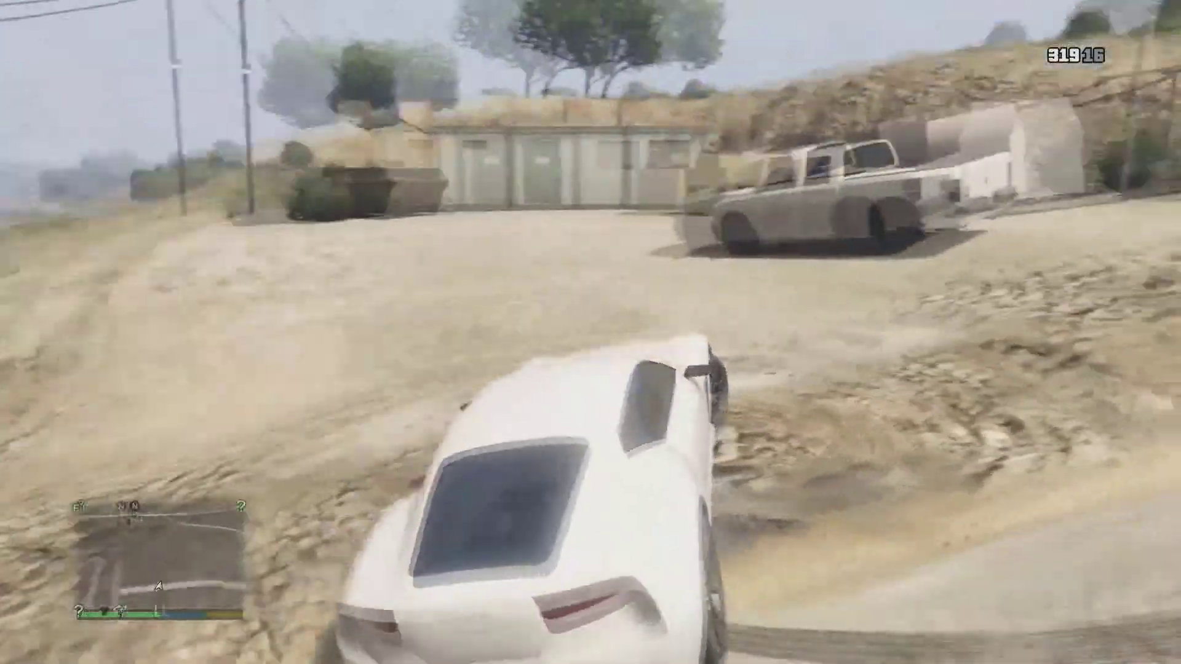
{"action": "key", "text": "w"}
{"action": "key", "text": "c"}
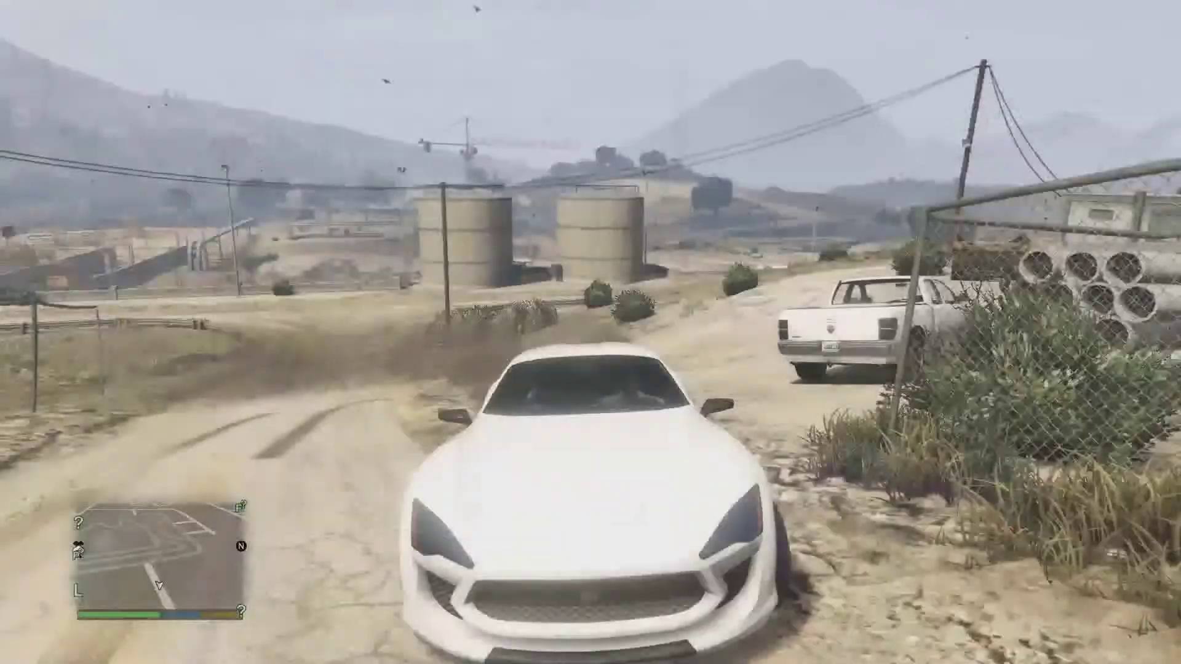
{"action": "key", "text": "w"}
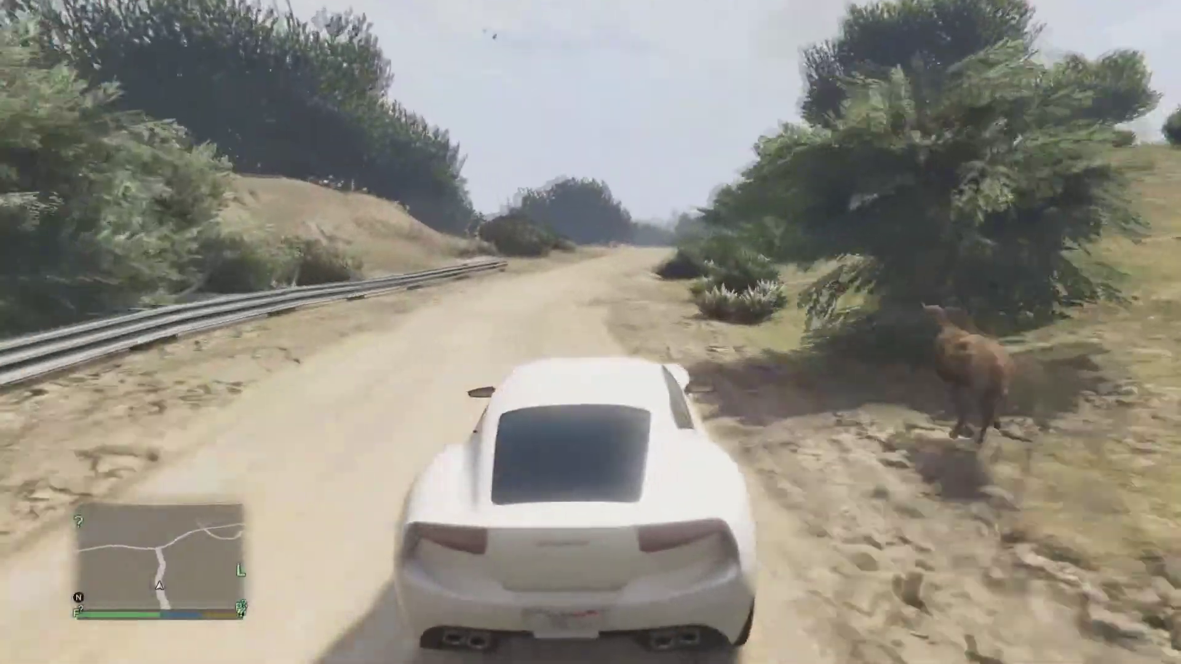
{"action": "key", "text": "w"}
{"action": "key", "text": "d"}
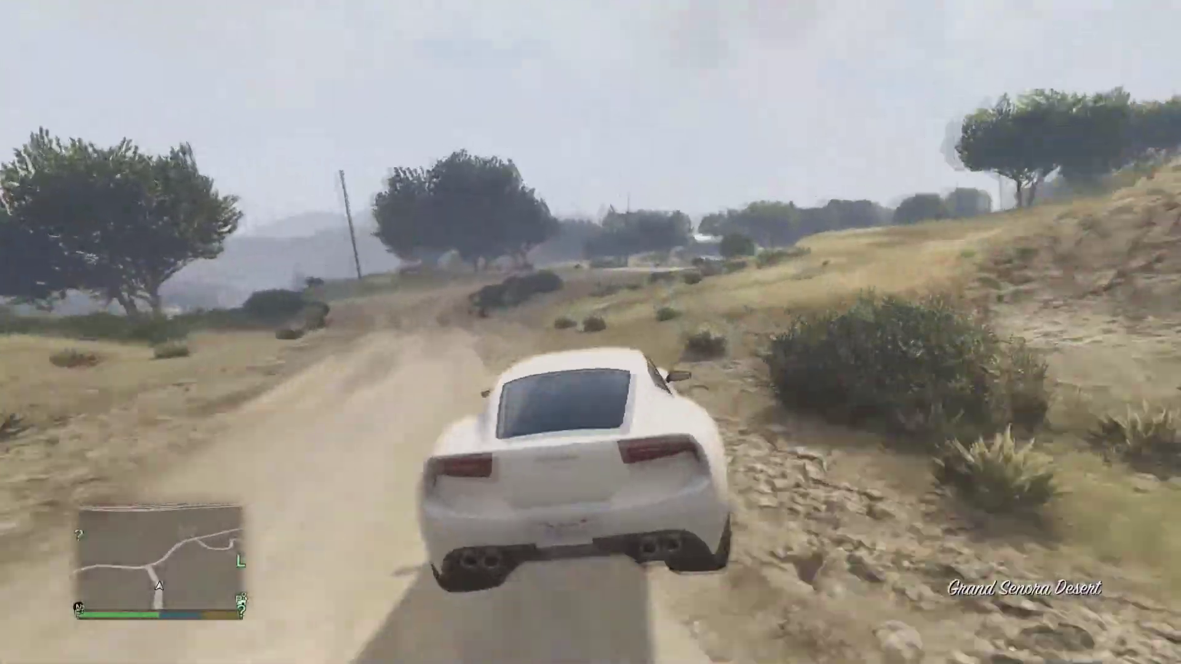
{"action": "key", "text": "w"}
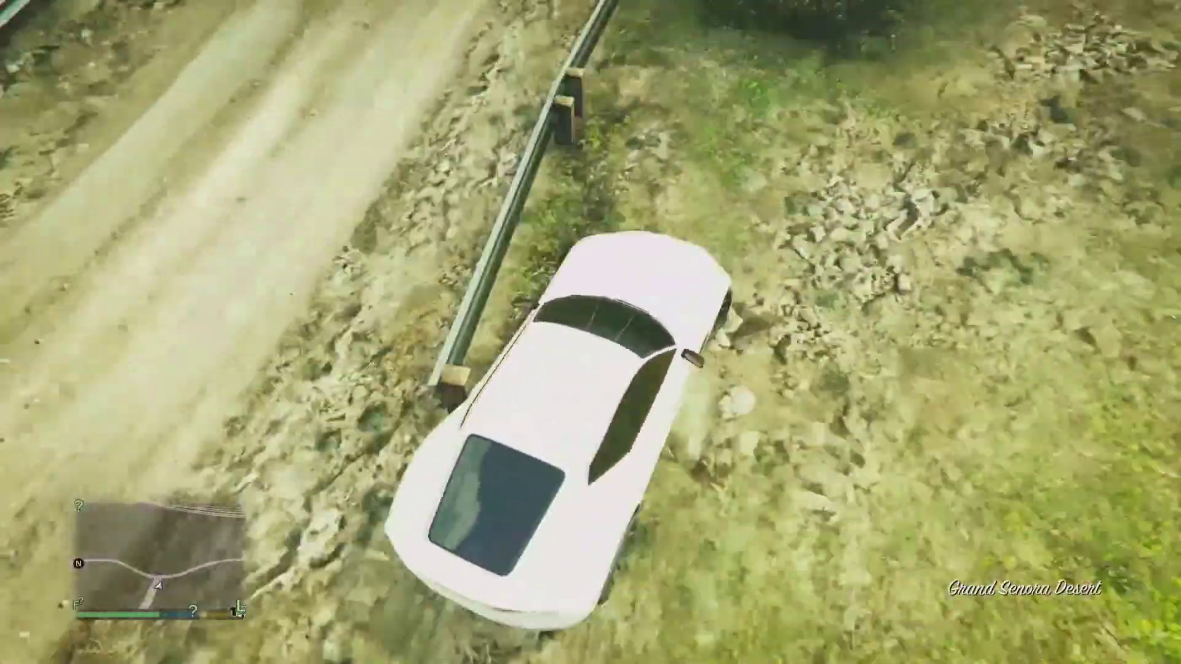
{"action": "key", "text": "w"}
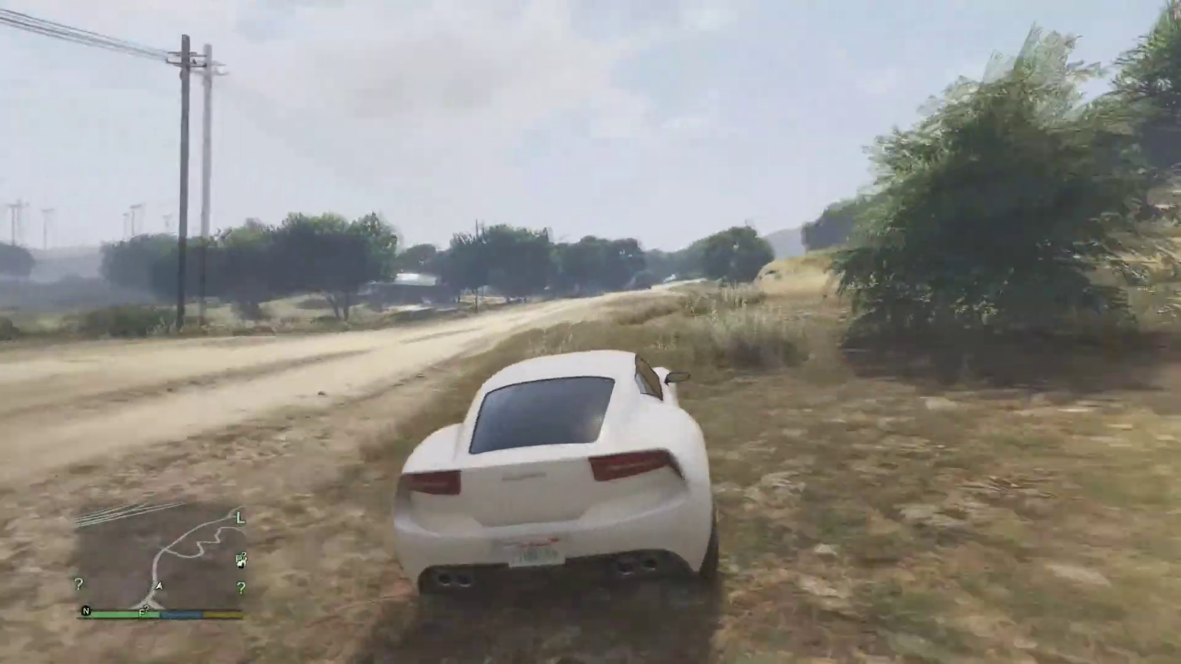
{"action": "key", "text": "Escape"}
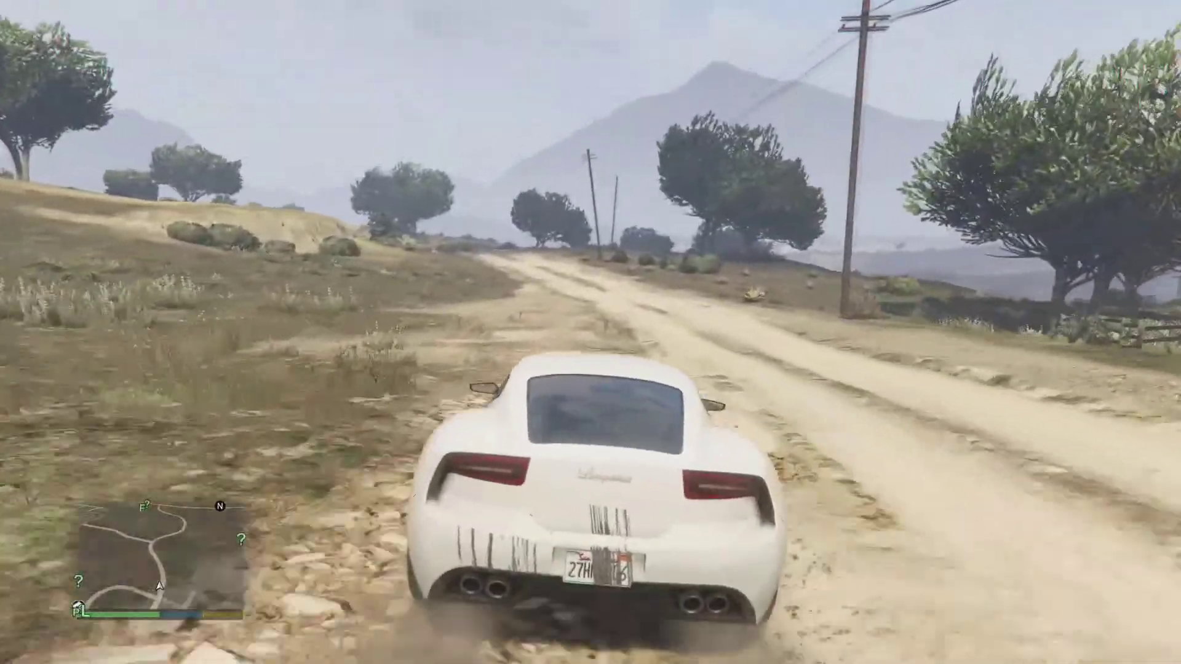
{"action": "key", "text": "c"}
{"action": "key", "text": "a"}
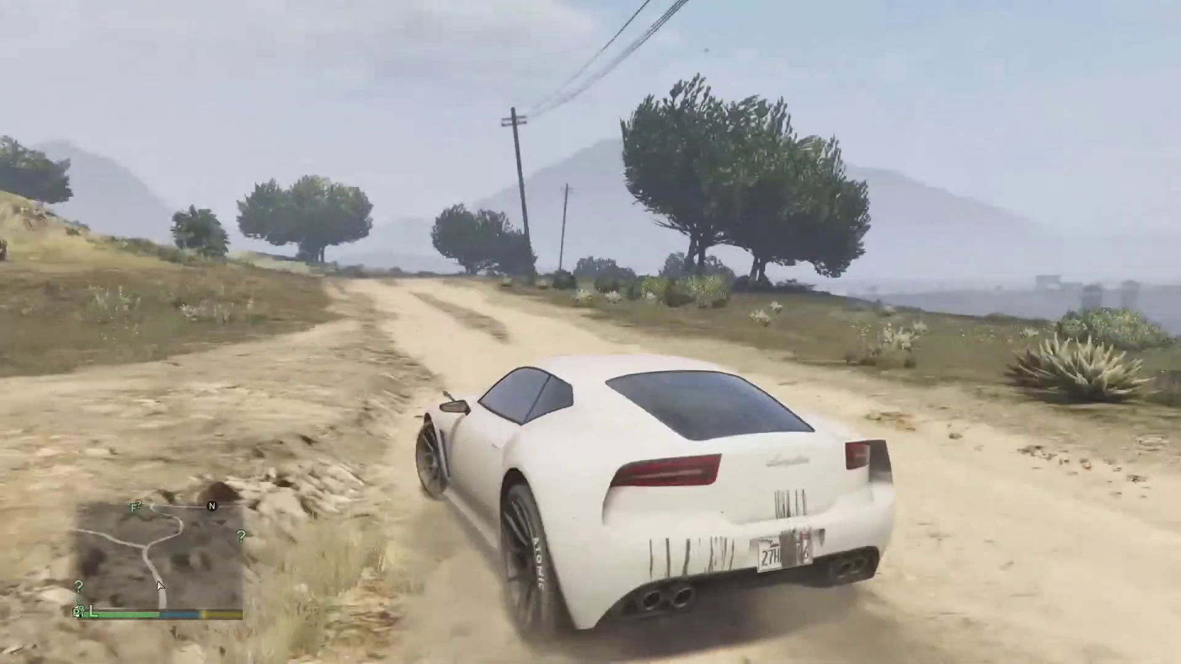
{"action": "key", "text": "a"}
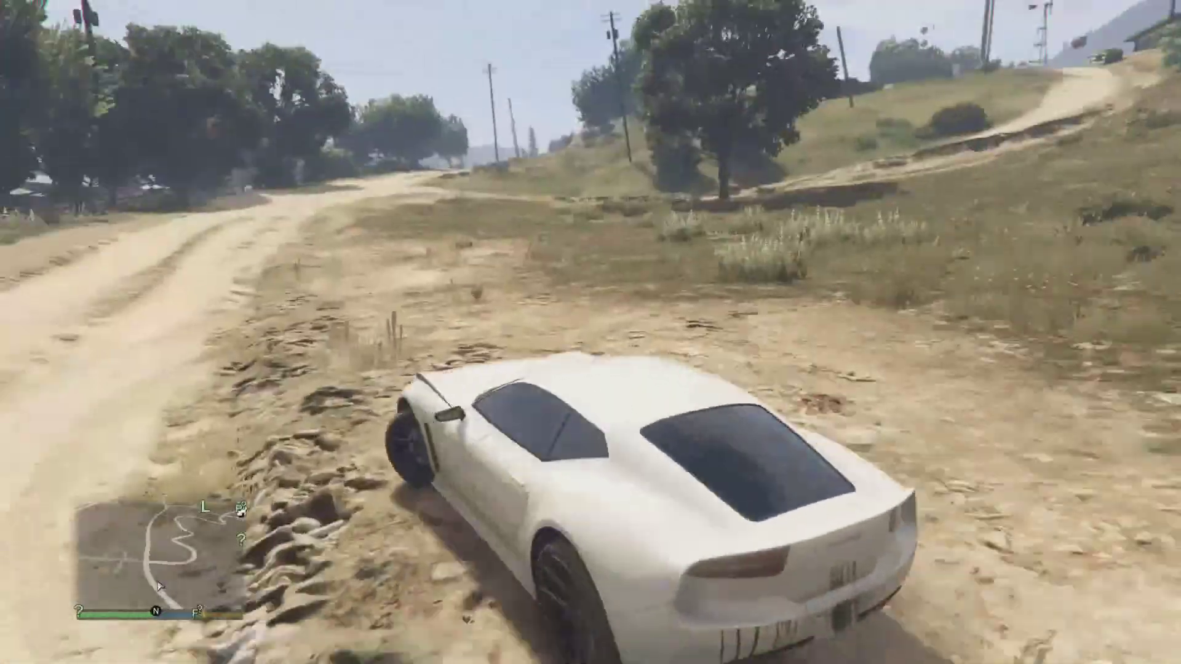
{"action": "key", "text": "w"}
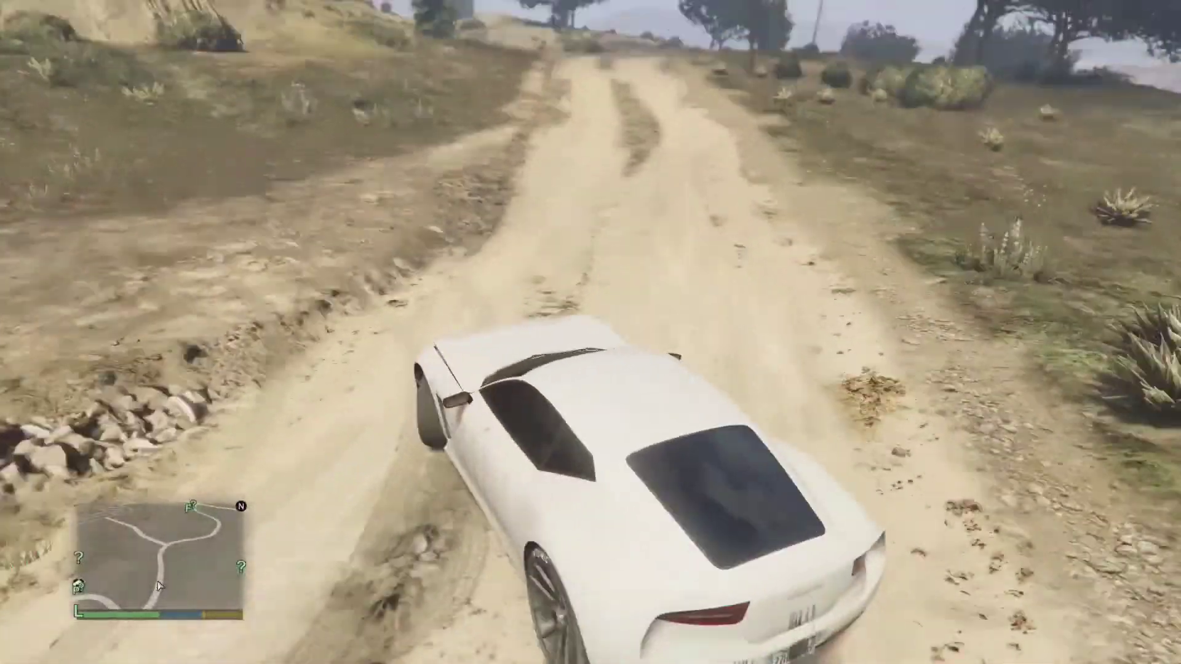
{"action": "key", "text": "w"}
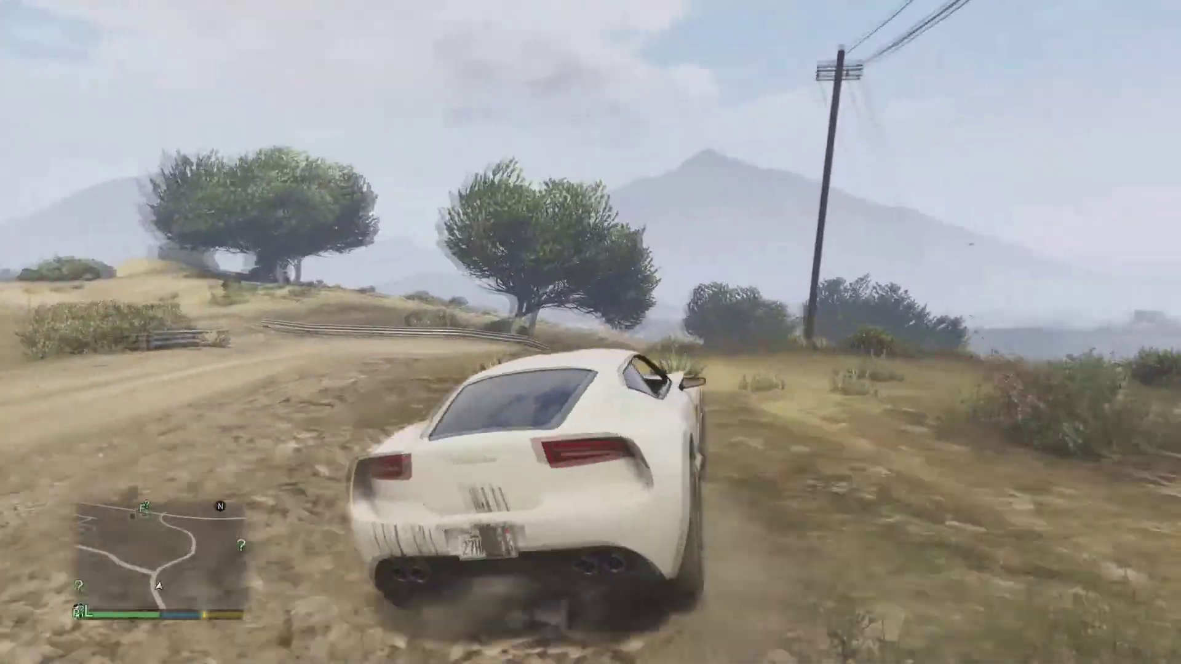
{"action": "key", "text": "w"}
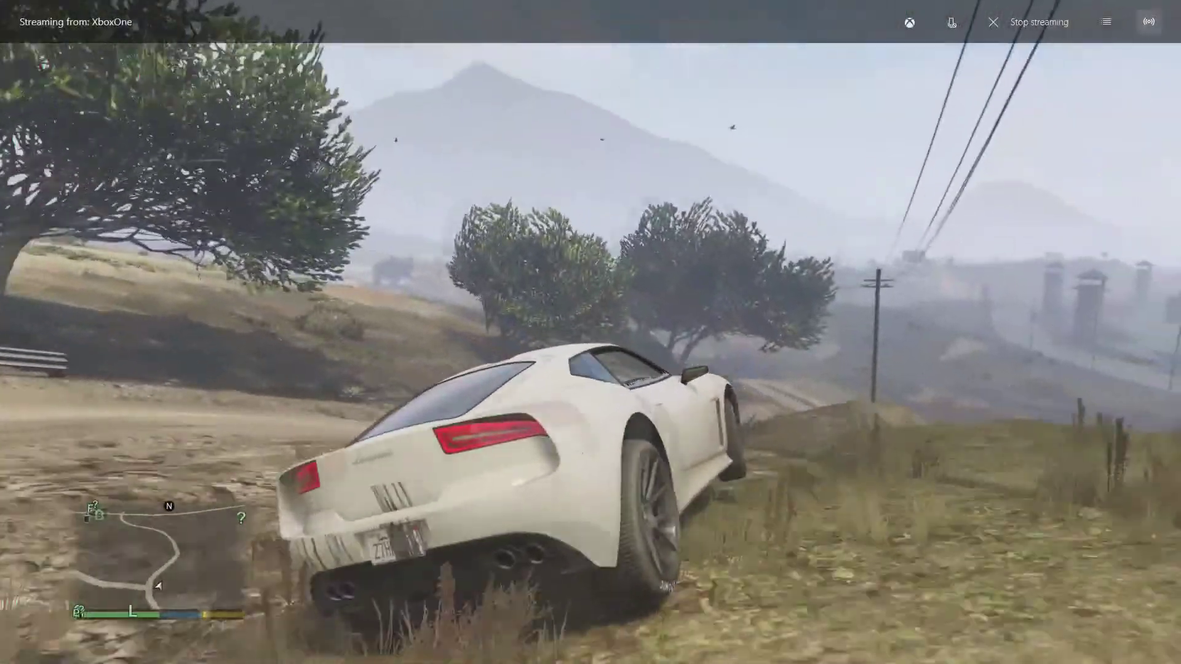
Step: Open the streaming quality choices of the running console stream
{"action": "left_click", "coordinate": [1148, 22]}
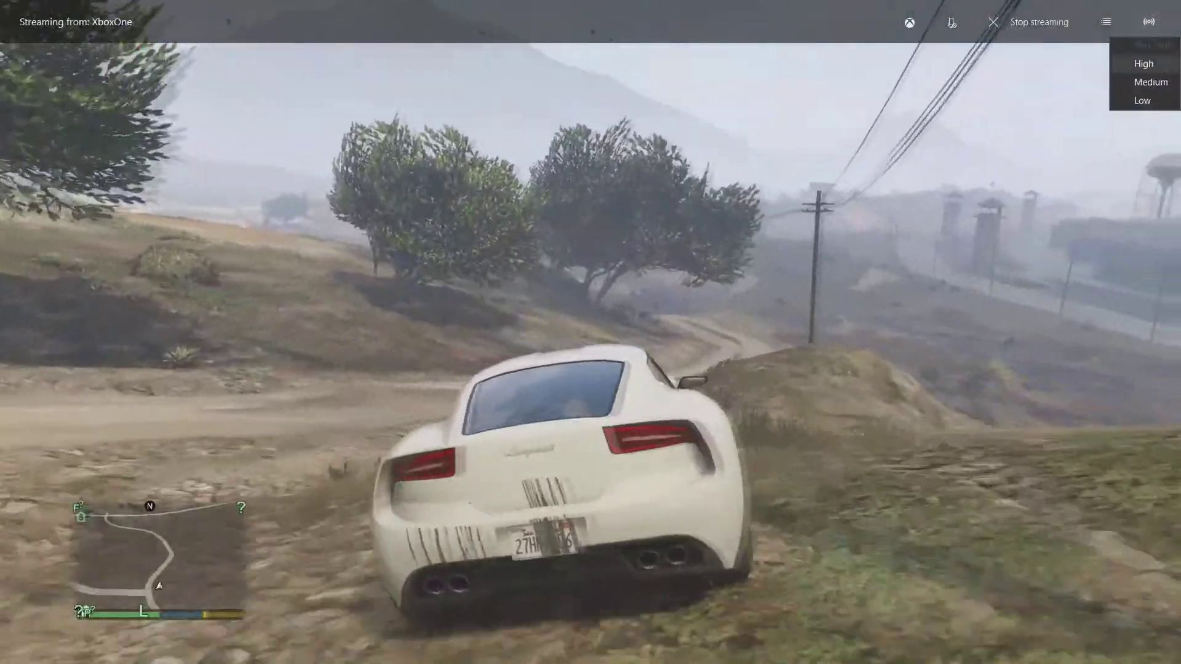
{"action": "key", "text": "w"}
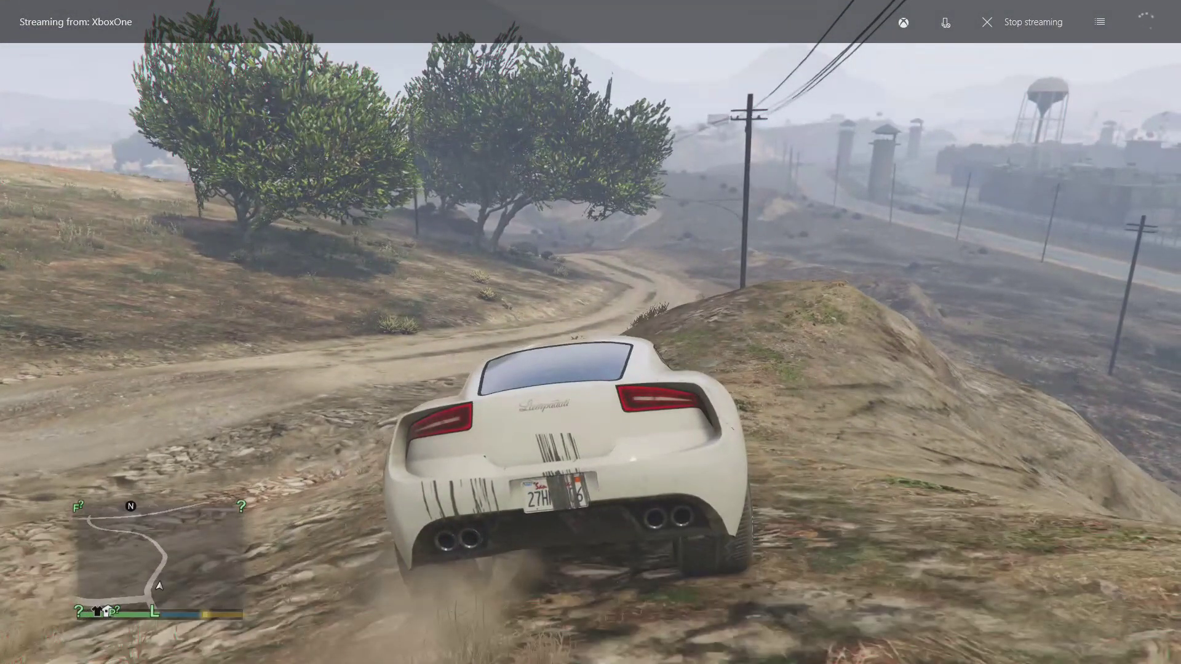
{"action": "key", "text": "w"}
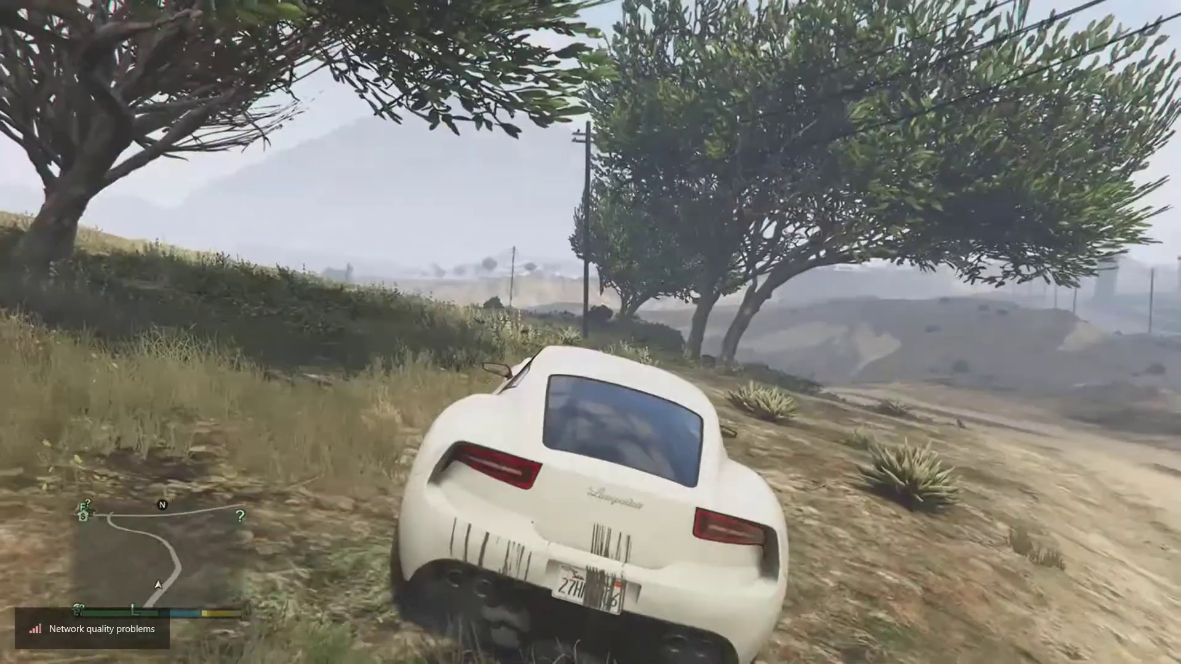
{"action": "key", "text": "w"}
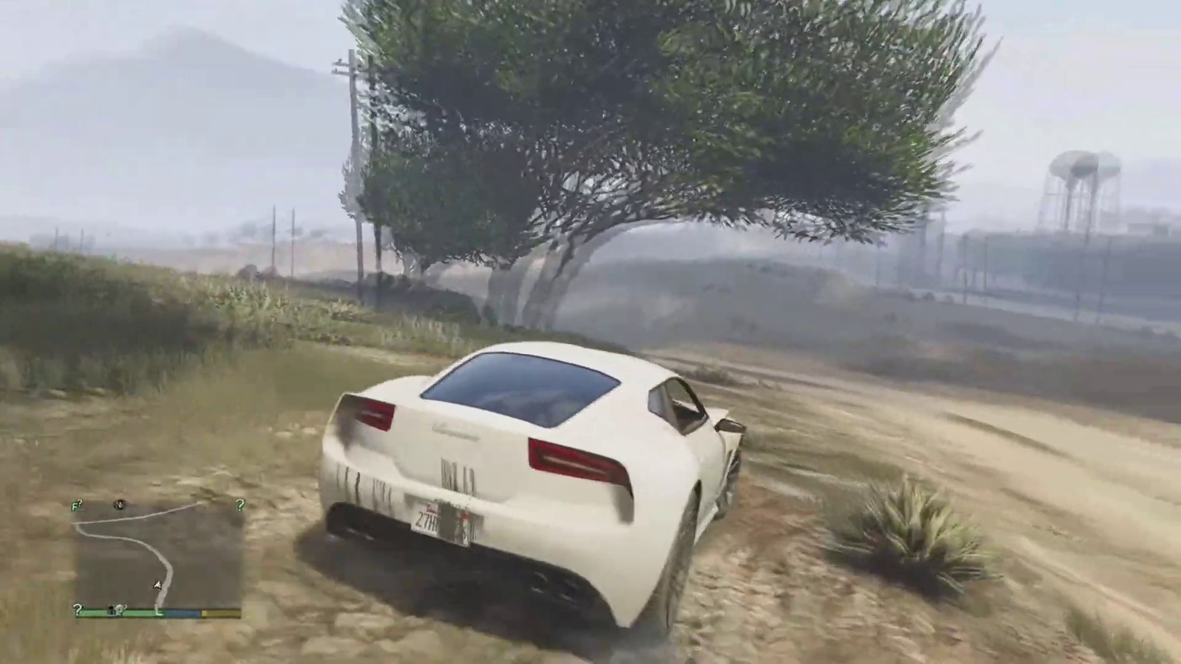
{"action": "key", "text": "w"}
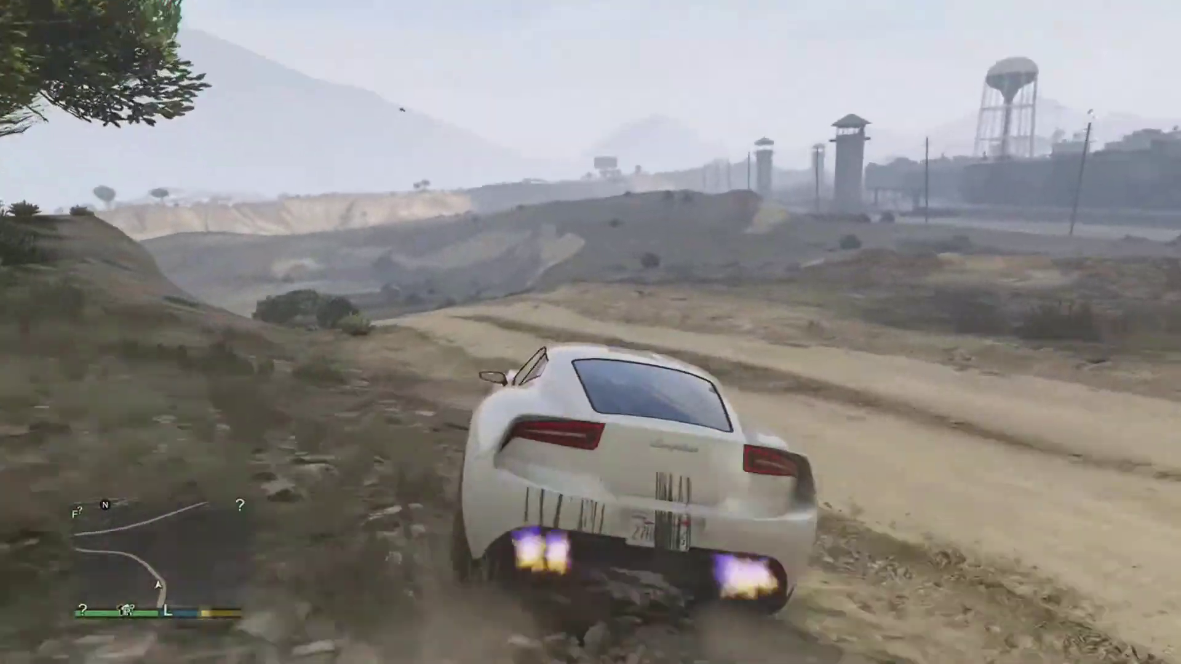
{"action": "key", "text": "w"}
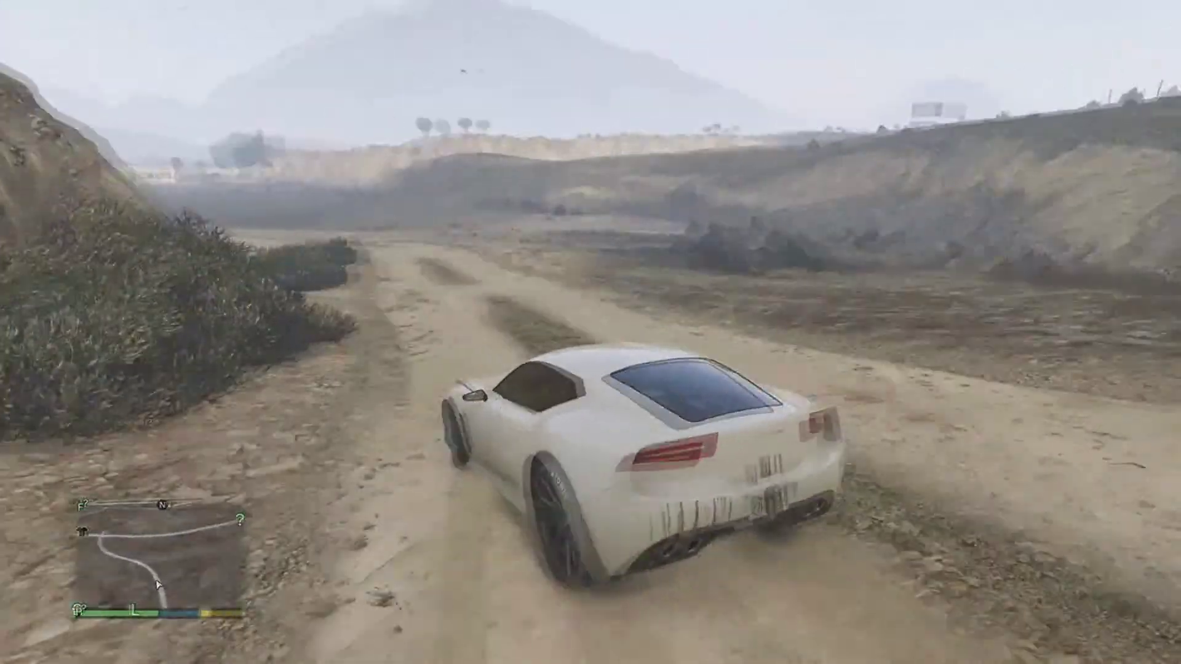
{"action": "key", "text": "w"}
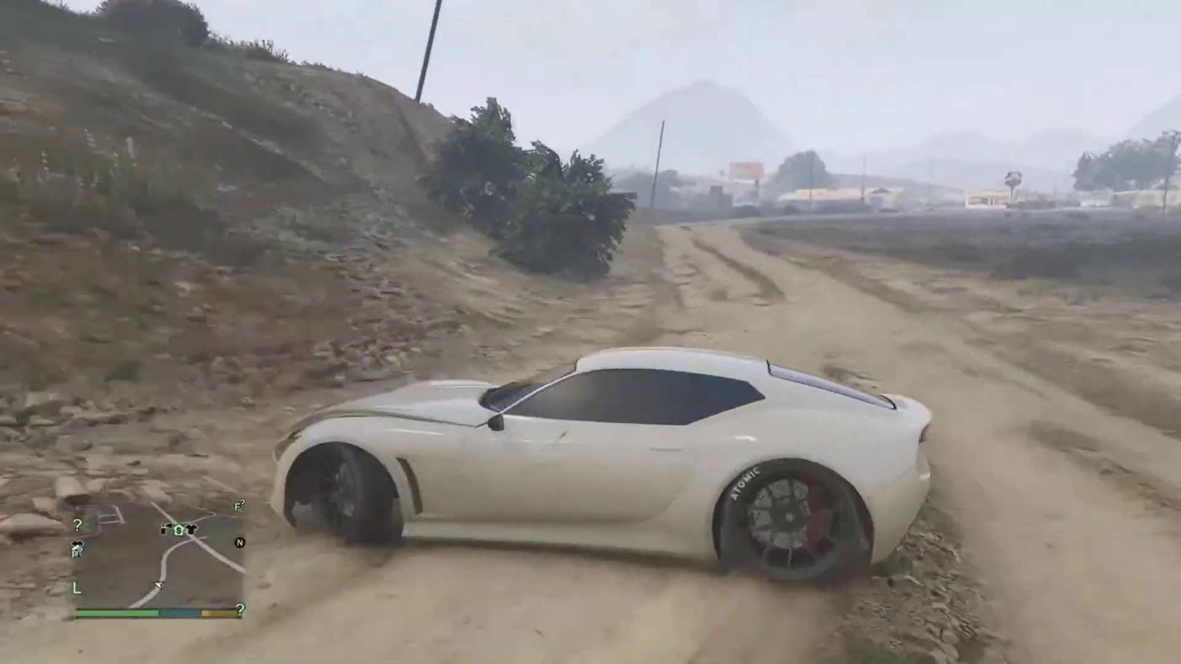
{"action": "key", "text": "w"}
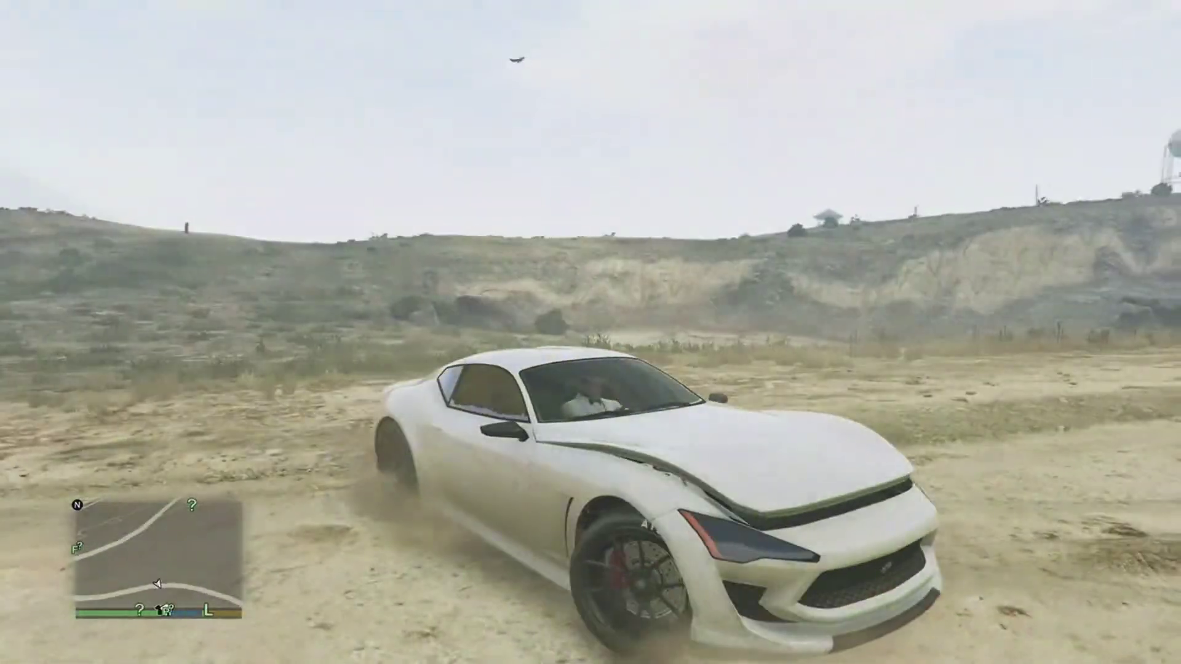
{"action": "key", "text": "w"}
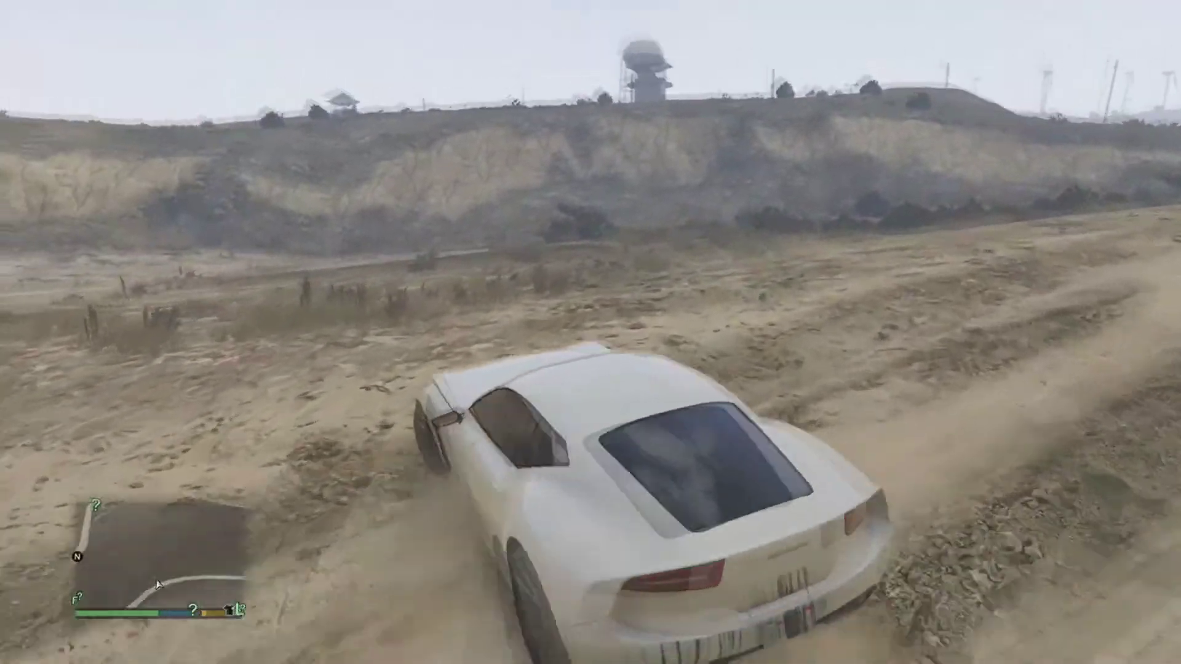
{"action": "key", "text": "w"}
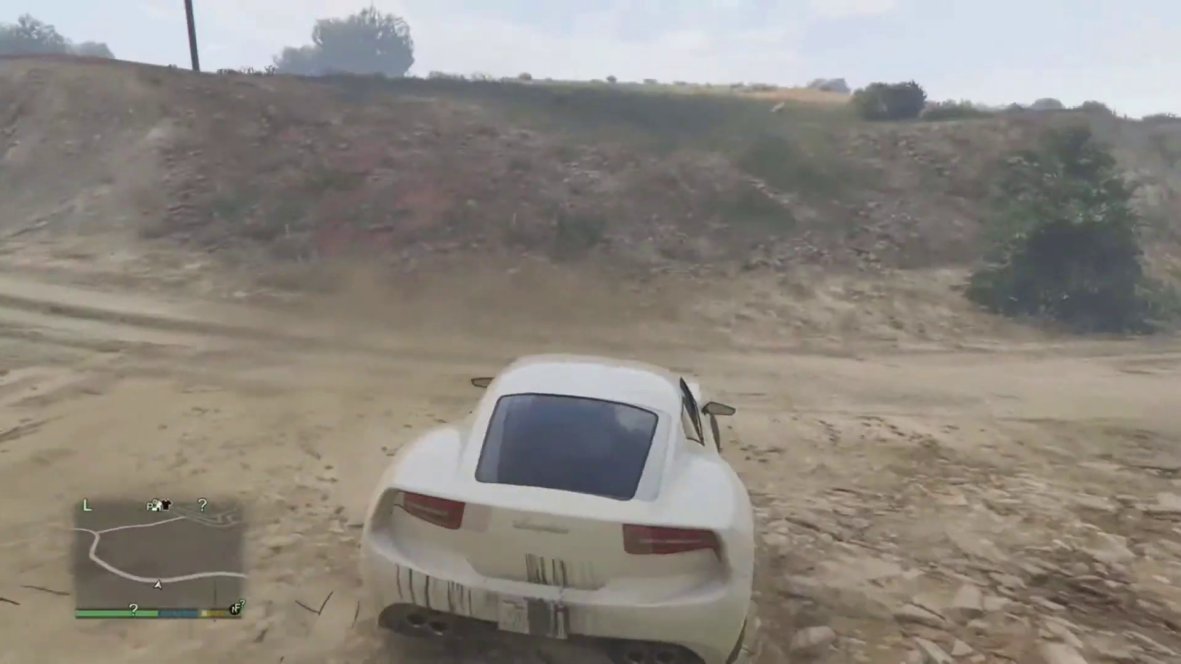
{"action": "key", "text": "w"}
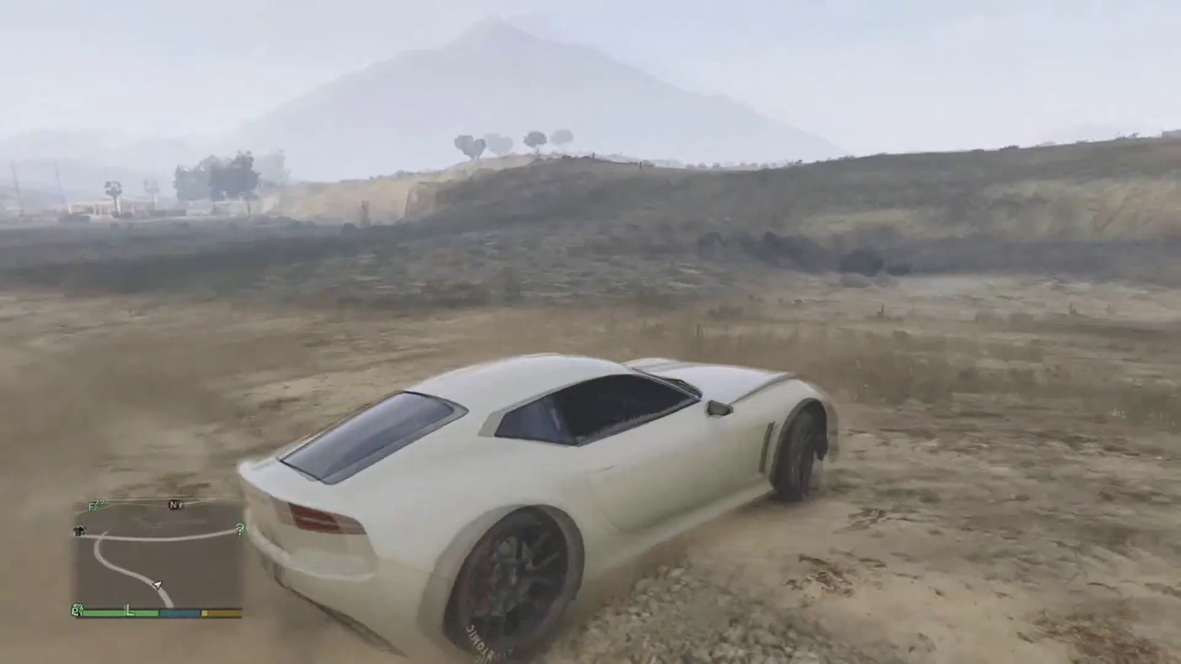
{"action": "key", "text": "w"}
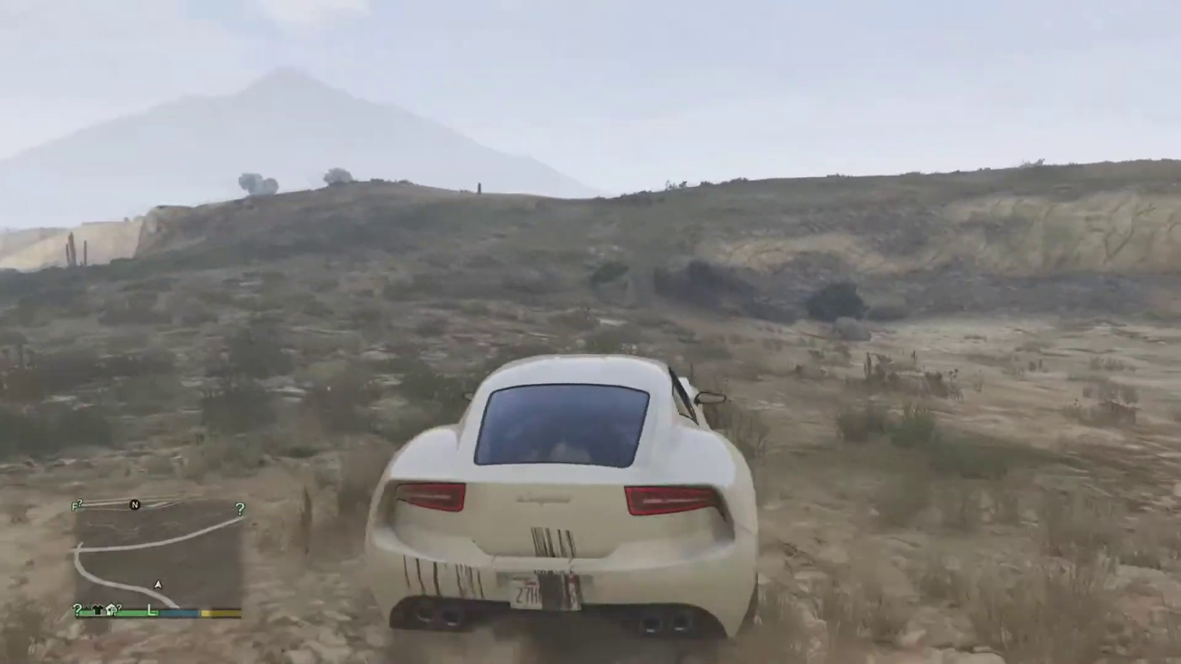
{"action": "key", "text": "w"}
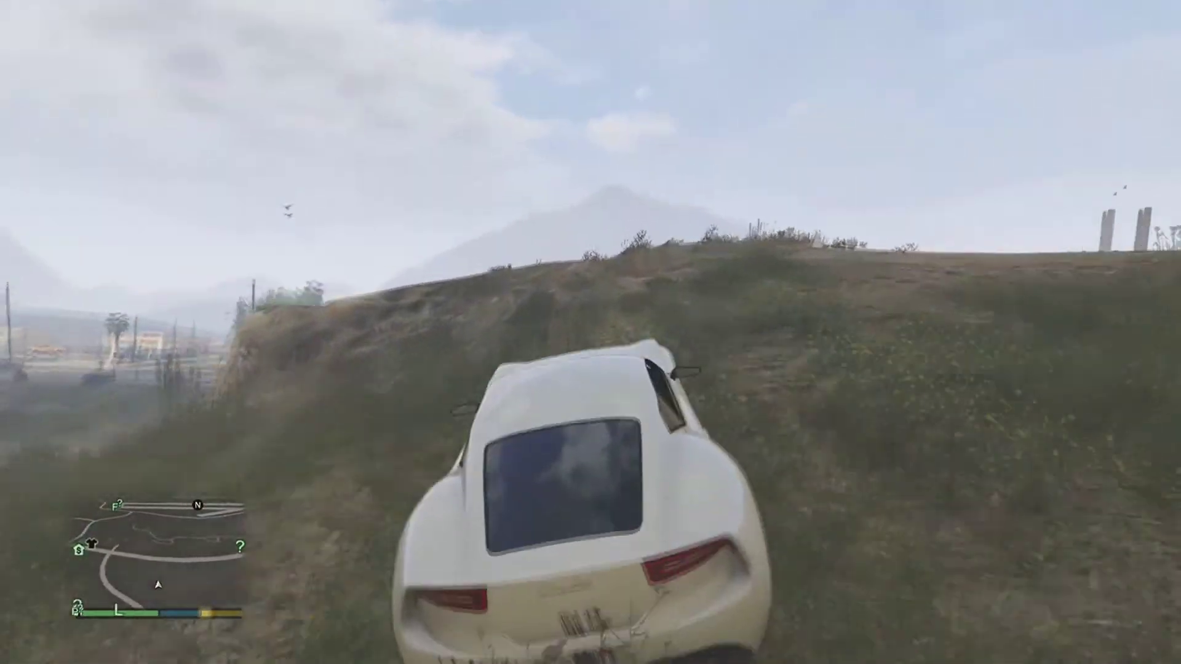
{"action": "key", "text": "w"}
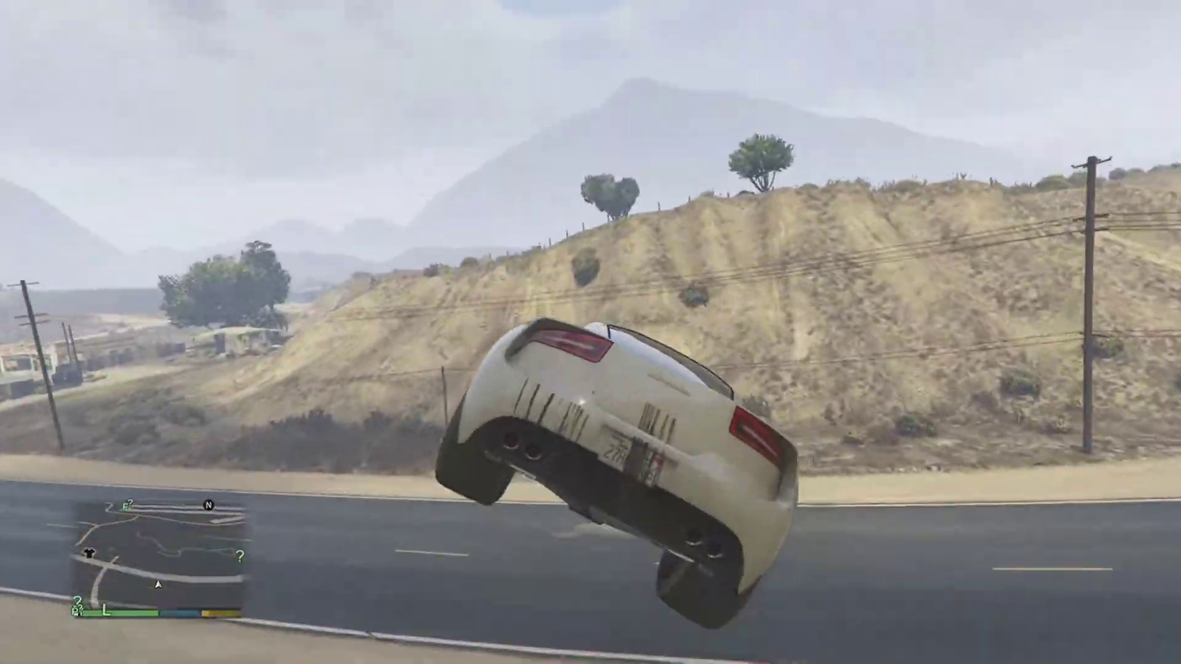
{"action": "key", "text": "w"}
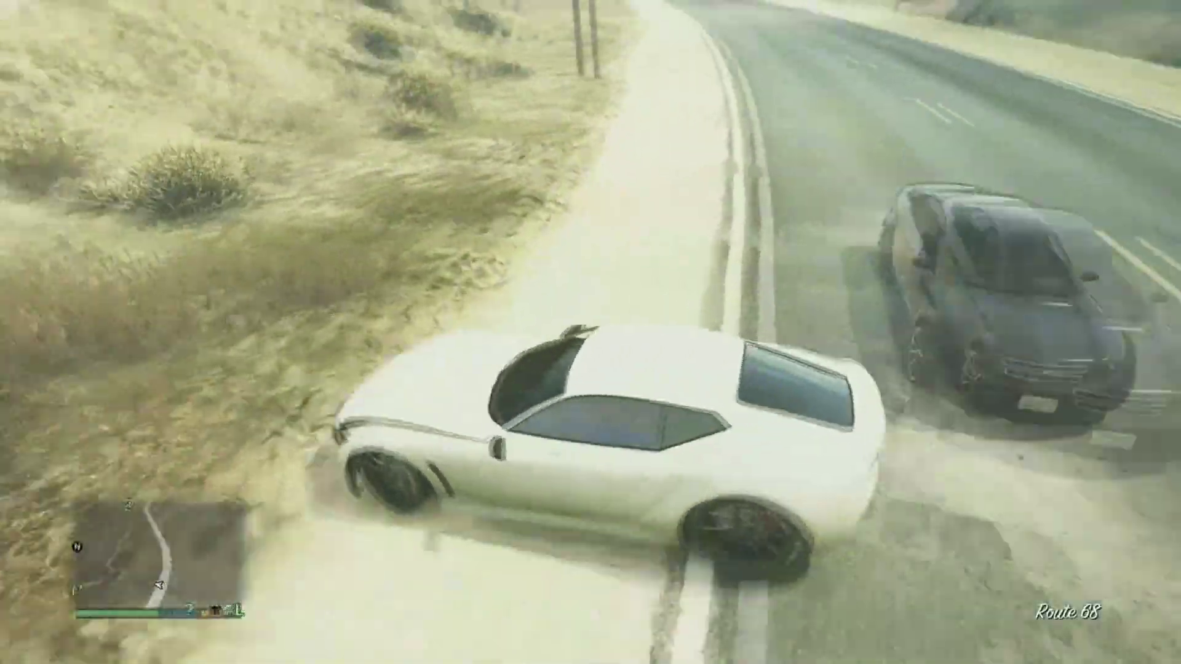
{"action": "key", "text": "w"}
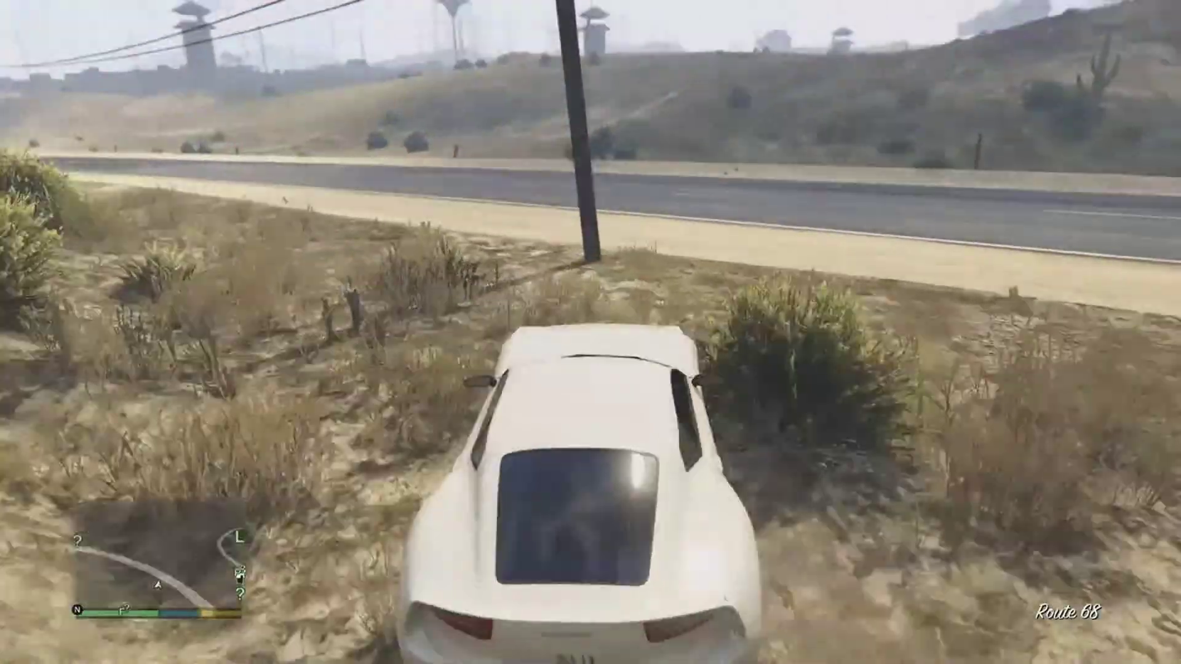
{"action": "key", "text": "w"}
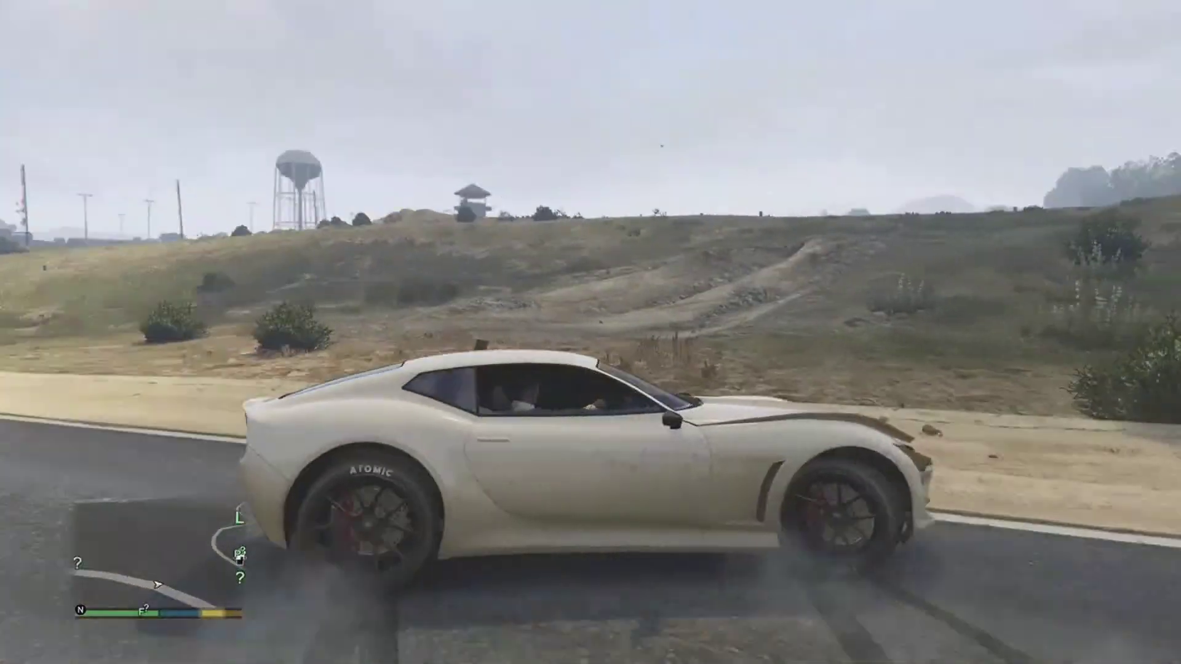
{"action": "key", "text": "w"}
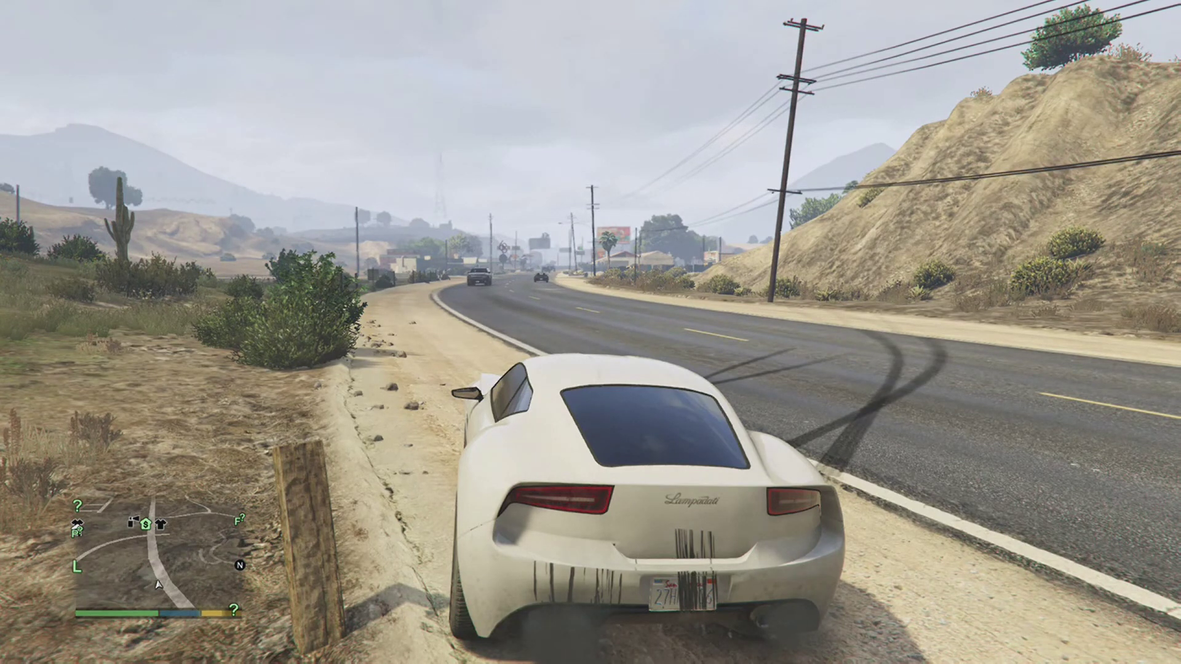
{"action": "key", "text": "c"}
{"action": "key", "text": "w"}
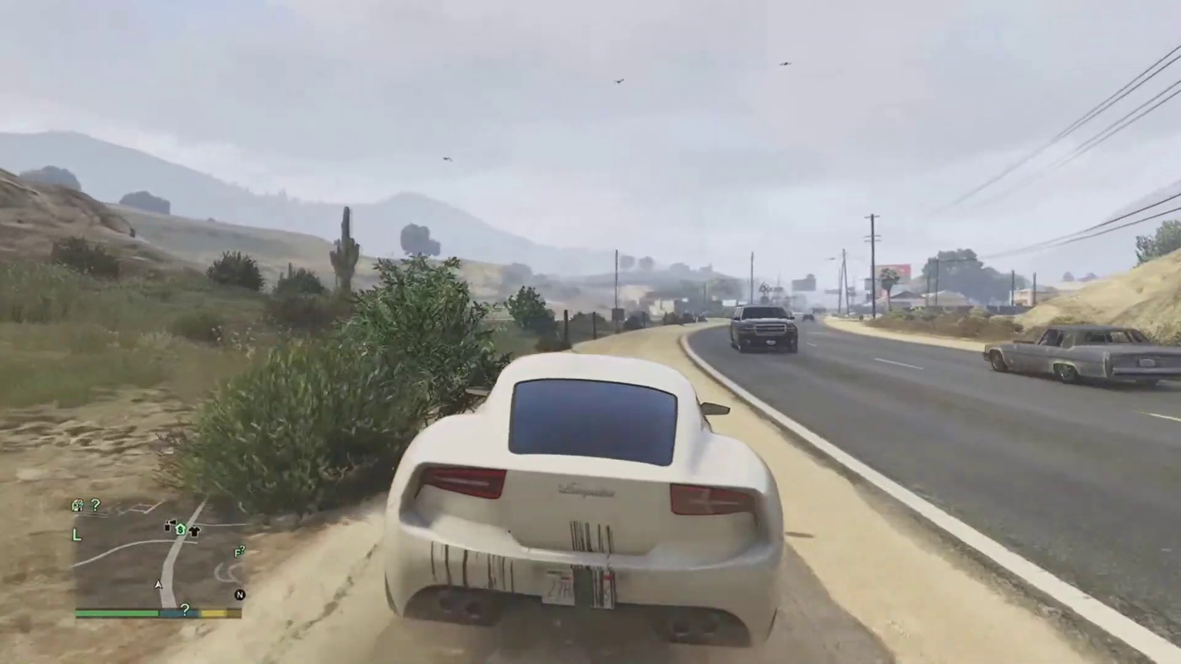
Step: Pause the streamed Grand Theft Auto V game
{"action": "key", "text": "Escape"}
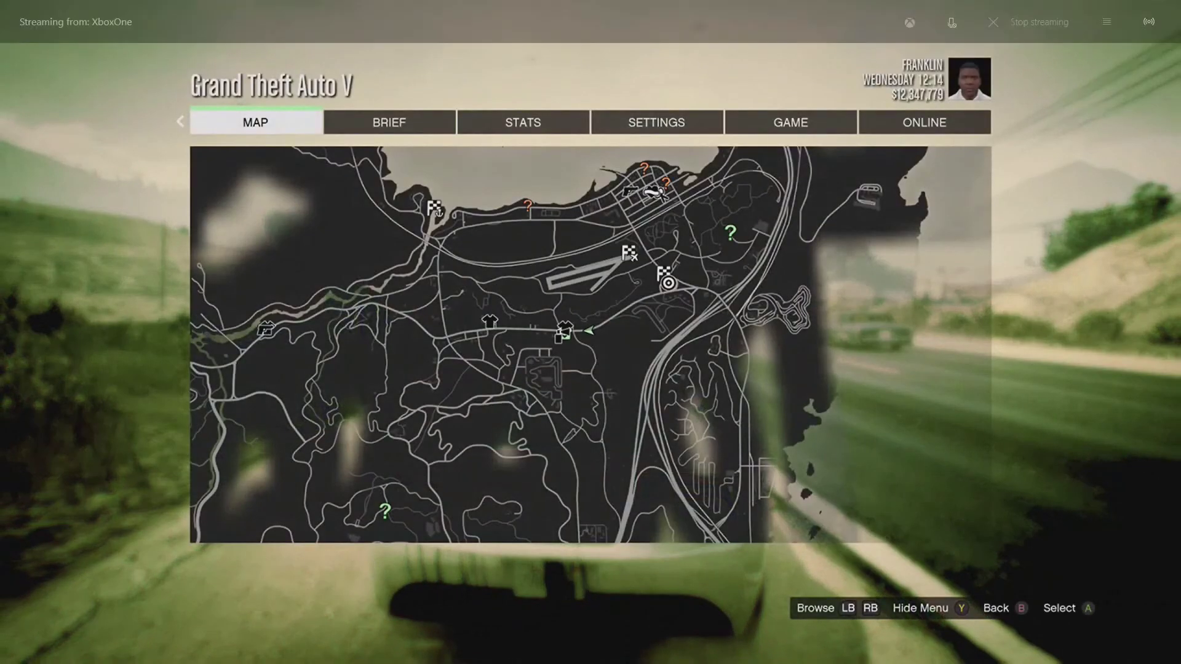